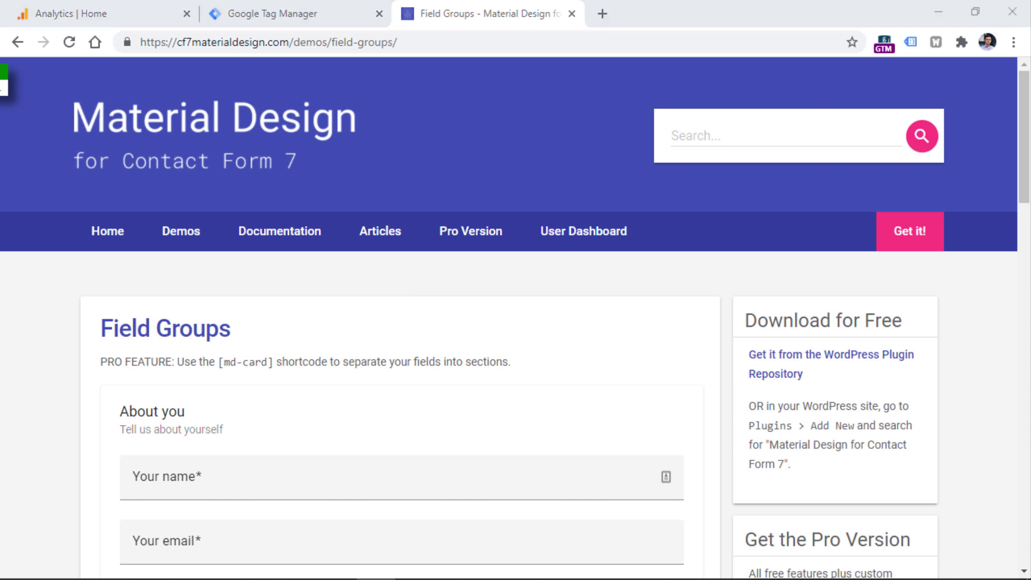
click(297, 11)
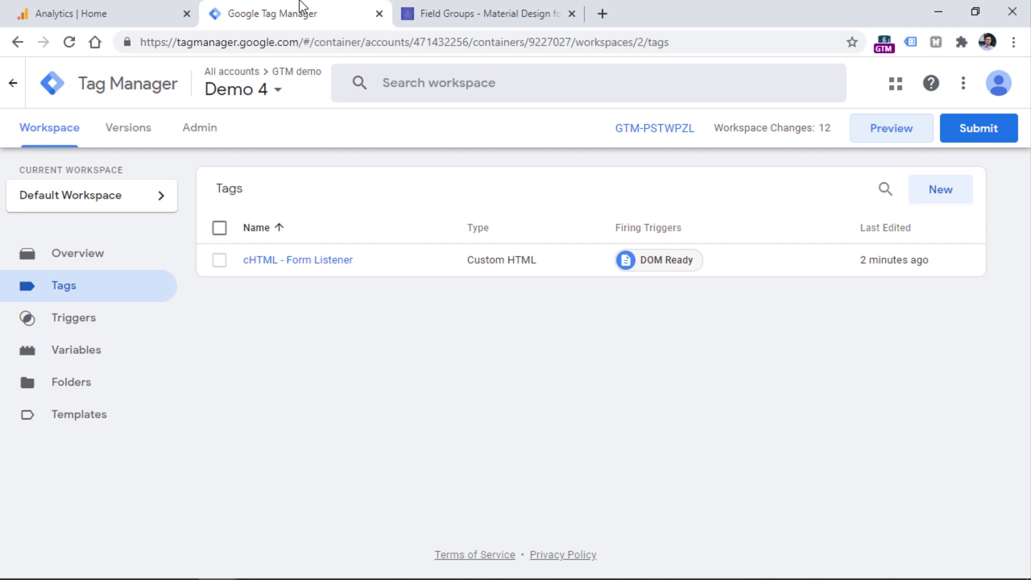
click(897, 131)
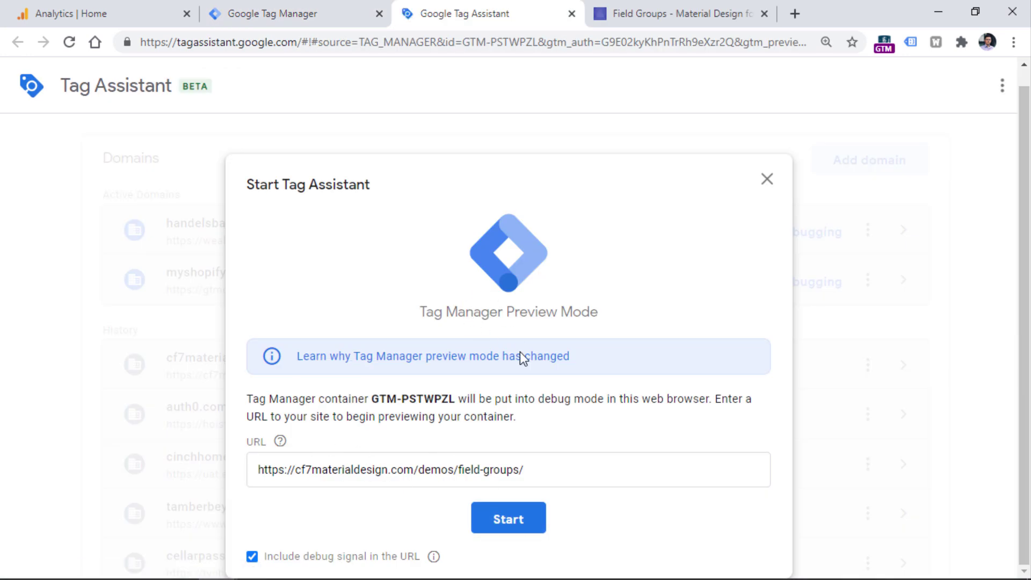
click(504, 517)
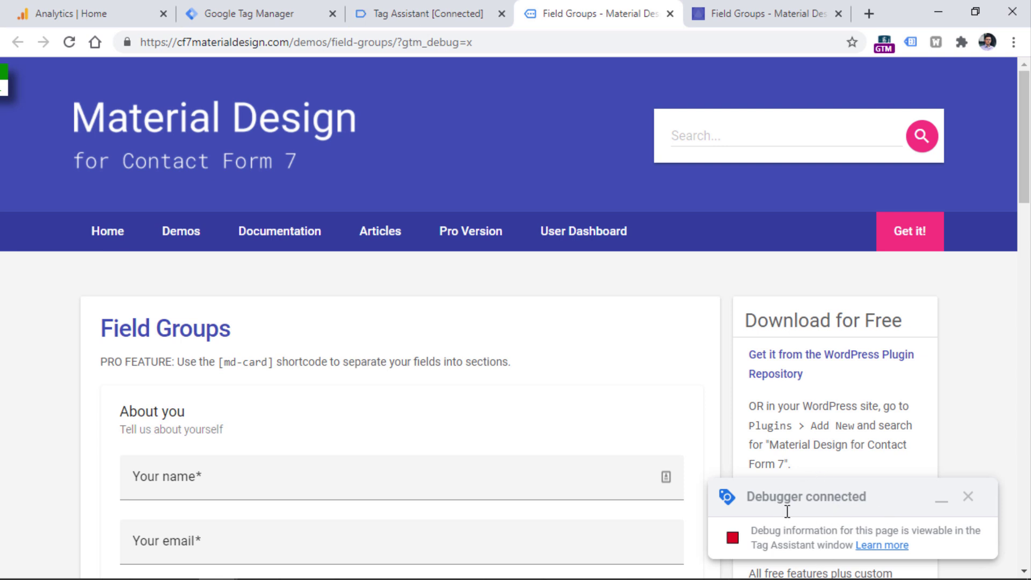
click(406, 13)
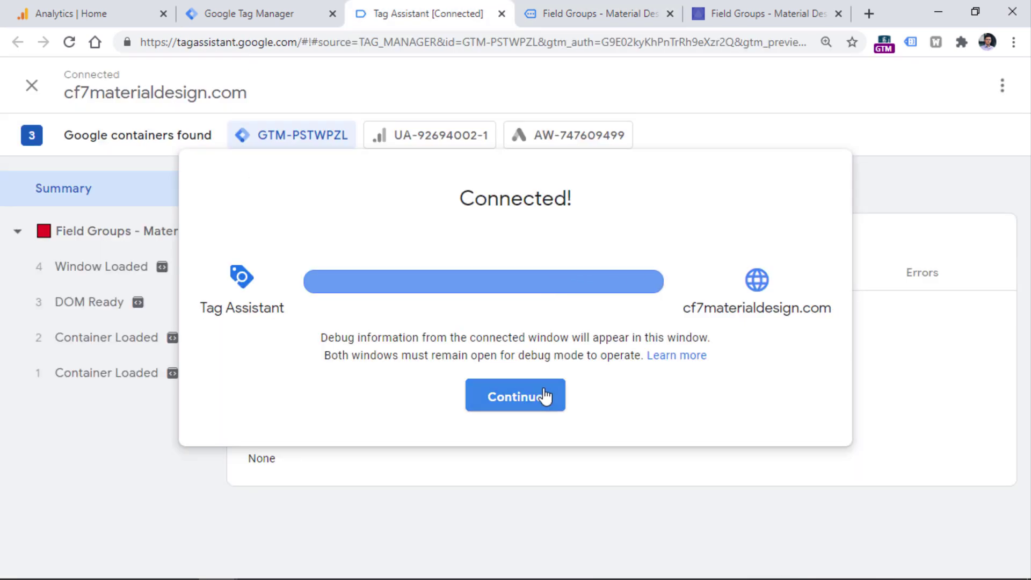
click(545, 396)
Examine the Tag Assistant event list for the Field Groups page before any form submission.
key(ctrl+Tab)
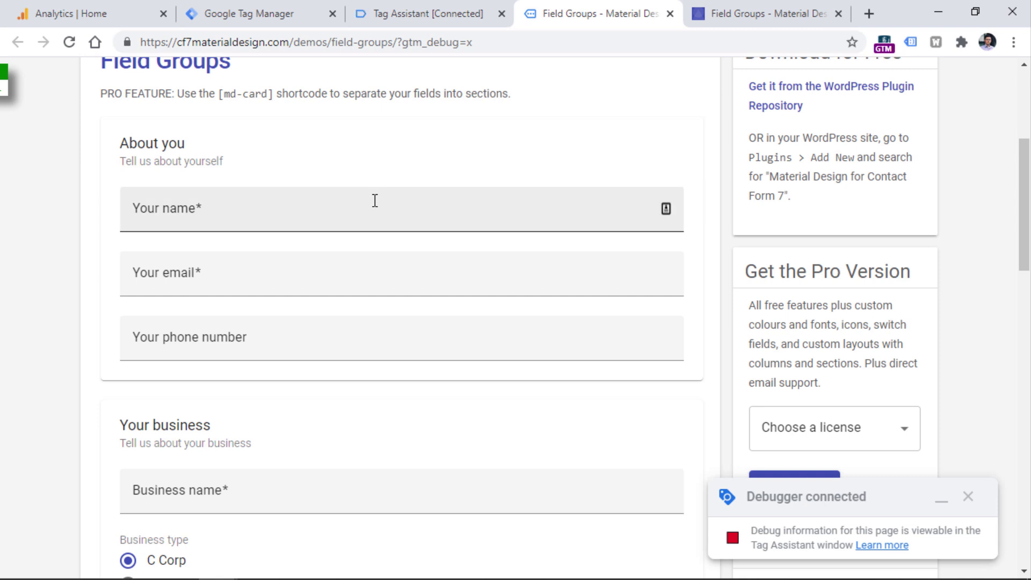
click(424, 6)
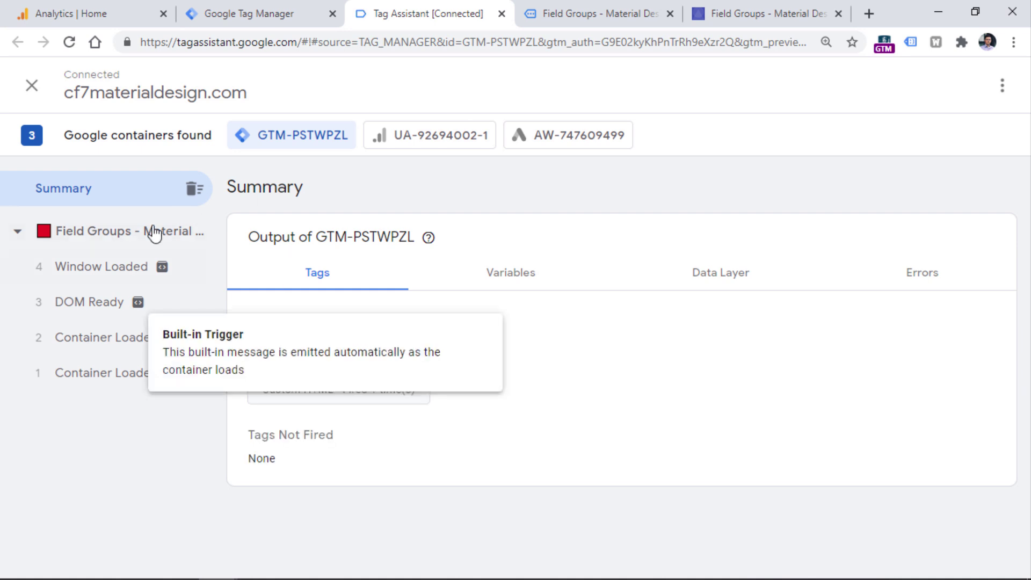
click(593, 14)
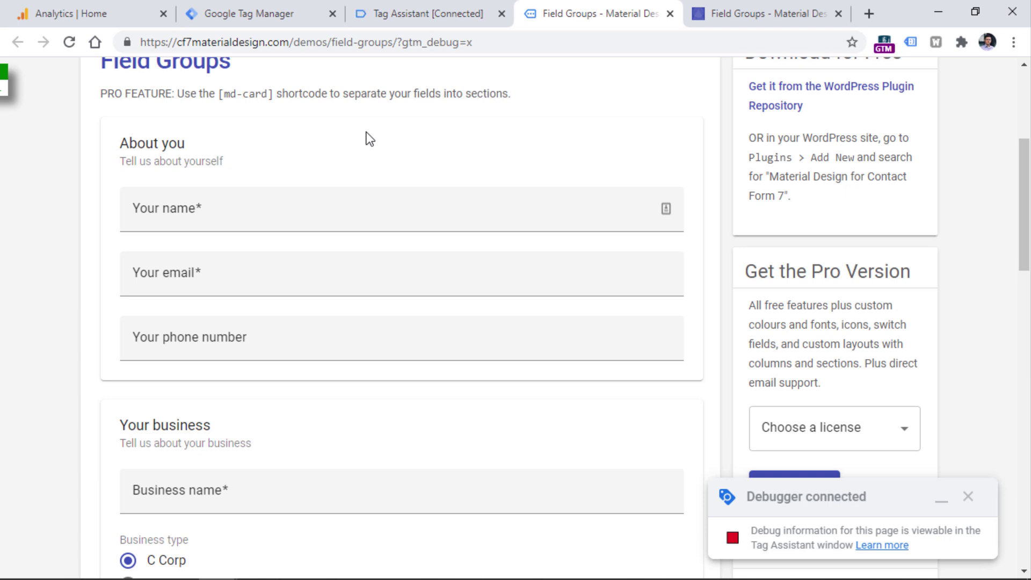
key(ctrl+2)
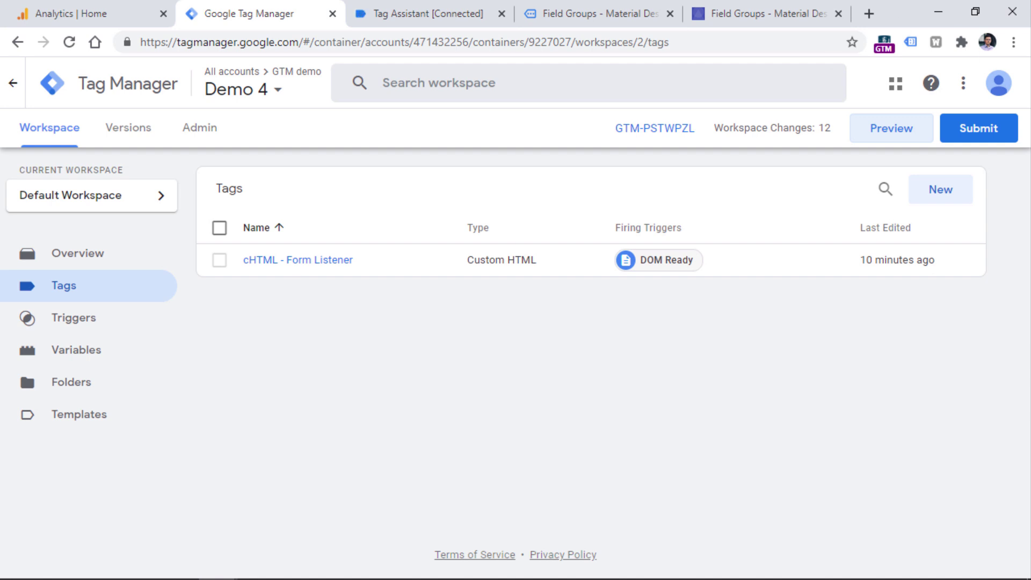
Fill in the form's name, email, business name "asdasdas" and message "asdasdads", submit it, and highlight the success message.
key(ctrl+4)
click(241, 465)
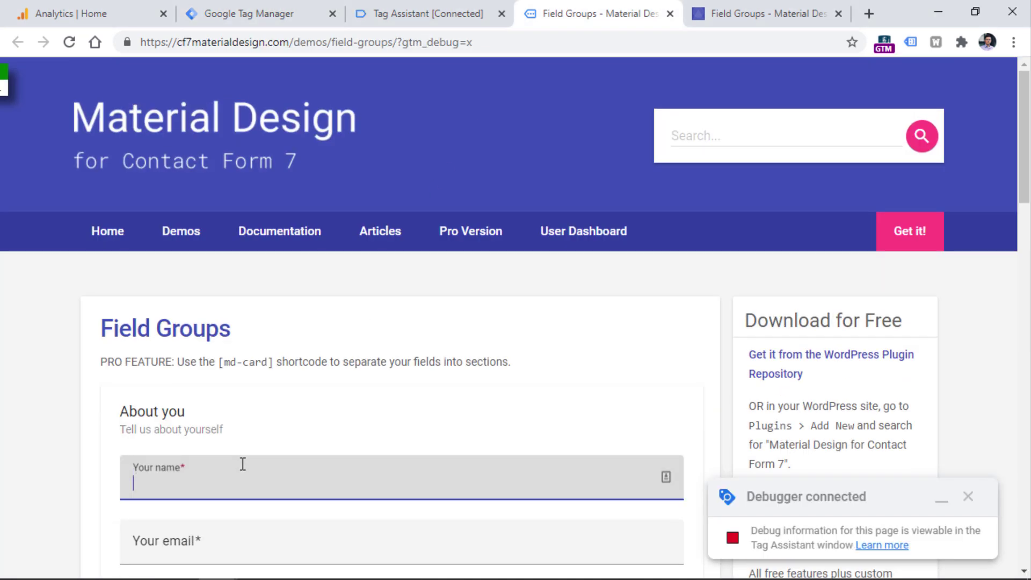
scroll(242, 465, down, 5)
text(ad)
click(188, 290)
text(asd@sad.c)
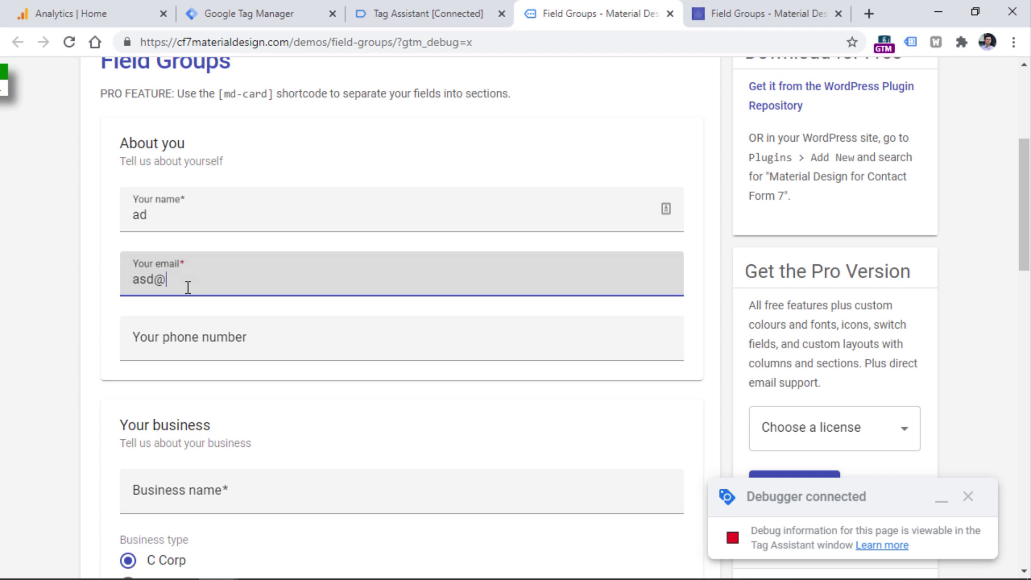
text(om)
key(Tab)
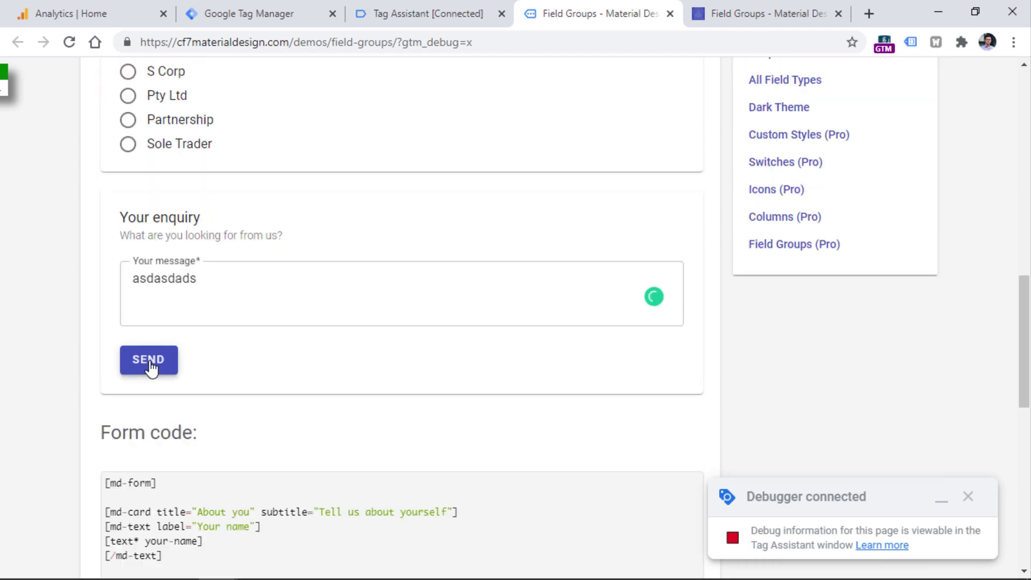
click(150, 365)
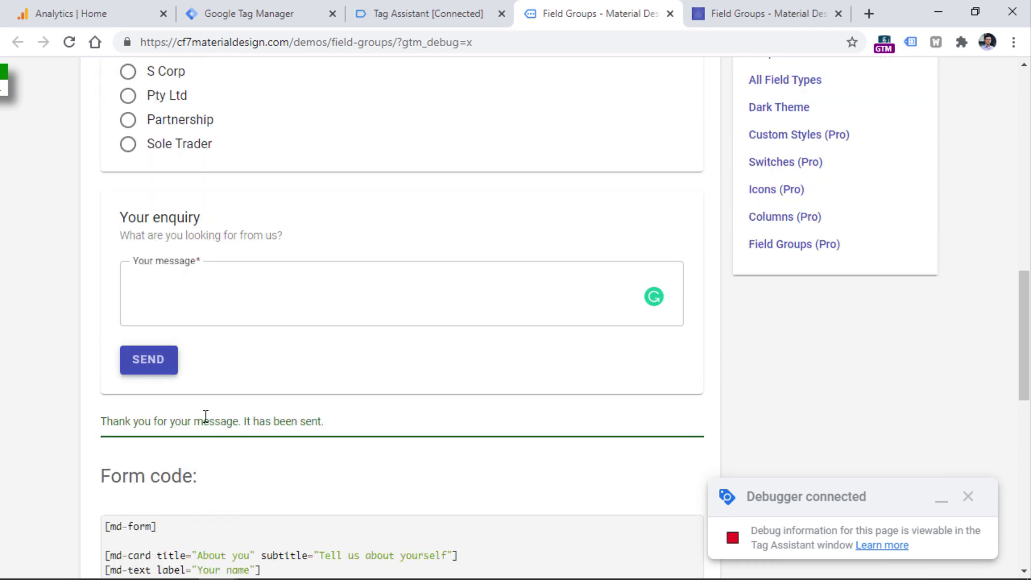
drag(101, 421, 336, 424)
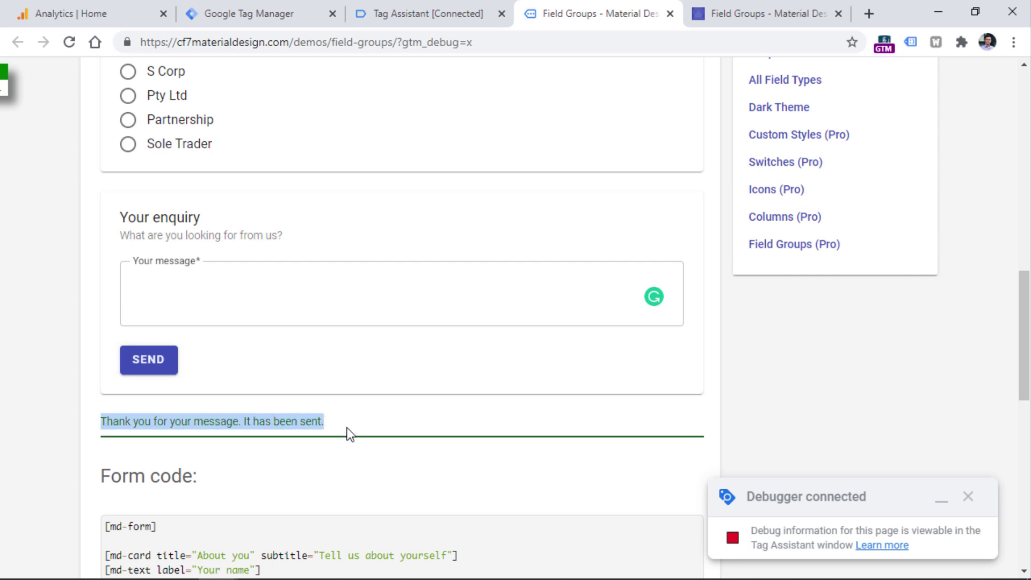
Open the cf7submission event in Tag Assistant and display its data layer values.
click(421, 8)
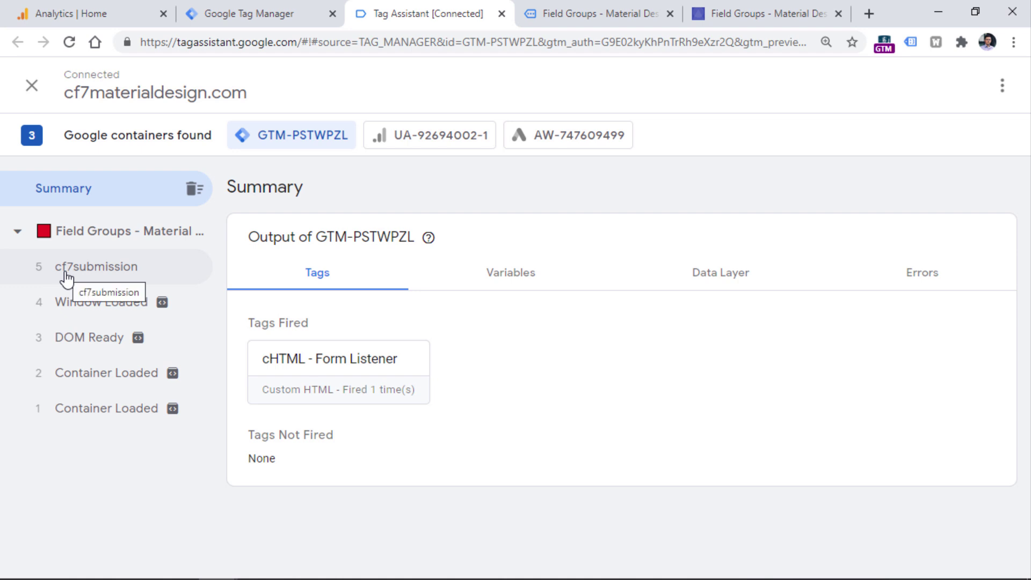
click(102, 277)
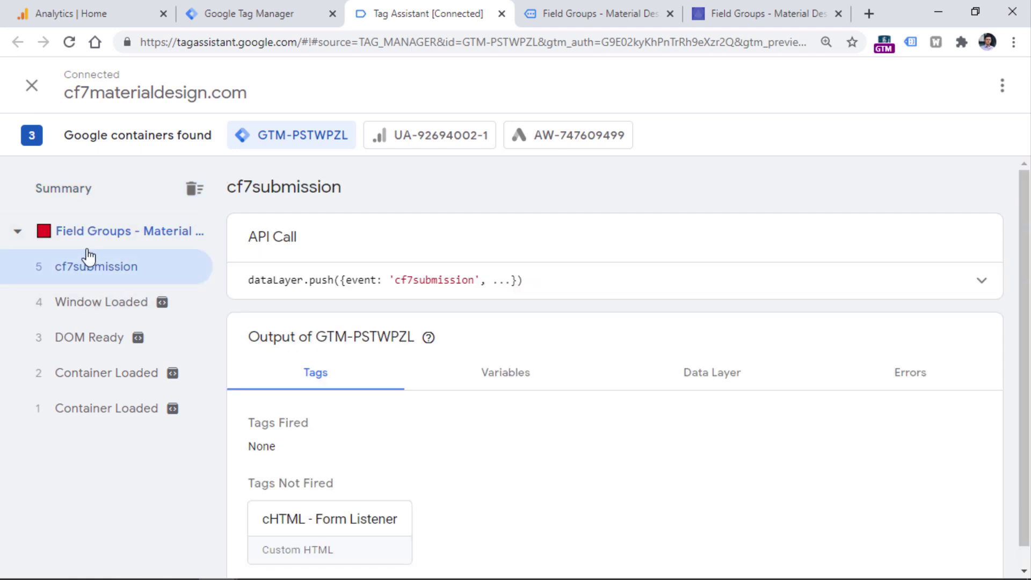
click(709, 379)
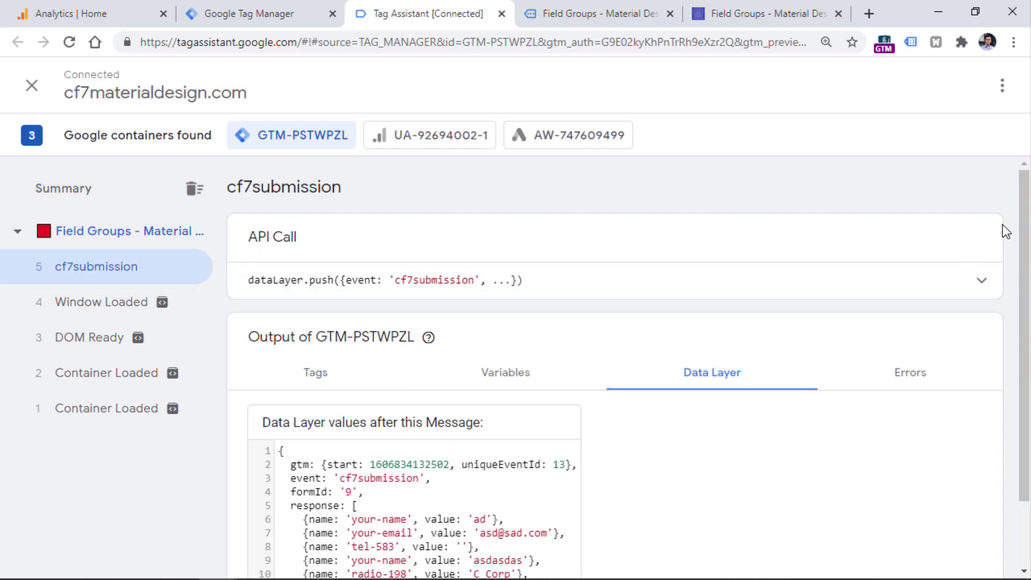
scroll(1021, 211, down, 1)
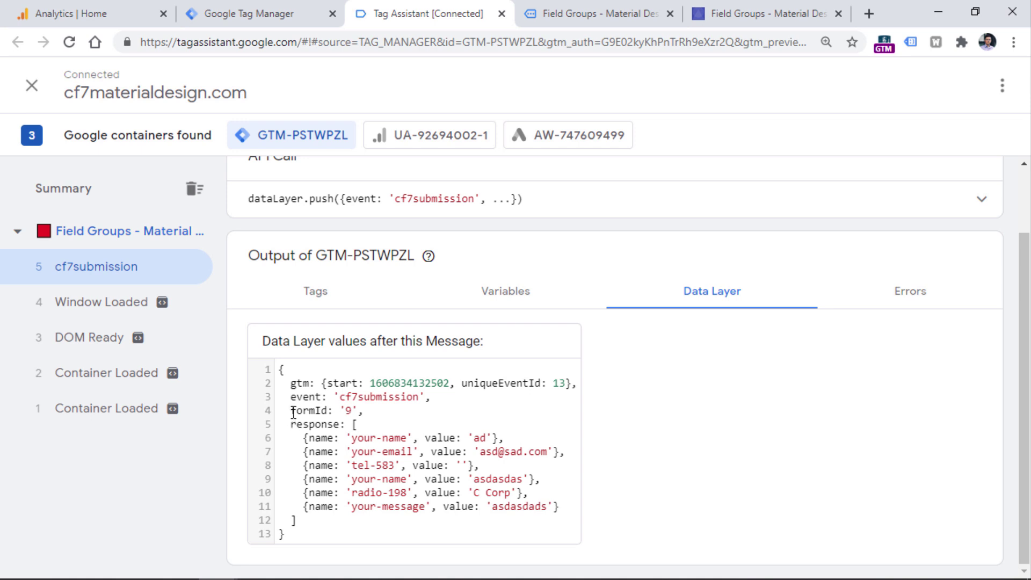
Examine the formId value and the response array in the cf7submission event's data layer.
drag(290, 411, 363, 411)
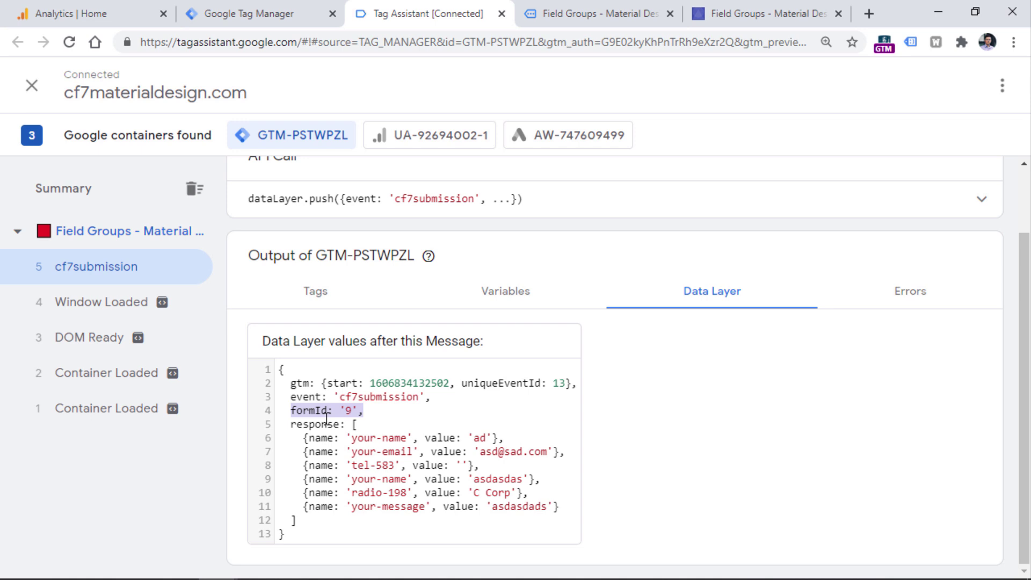
drag(340, 411, 359, 410)
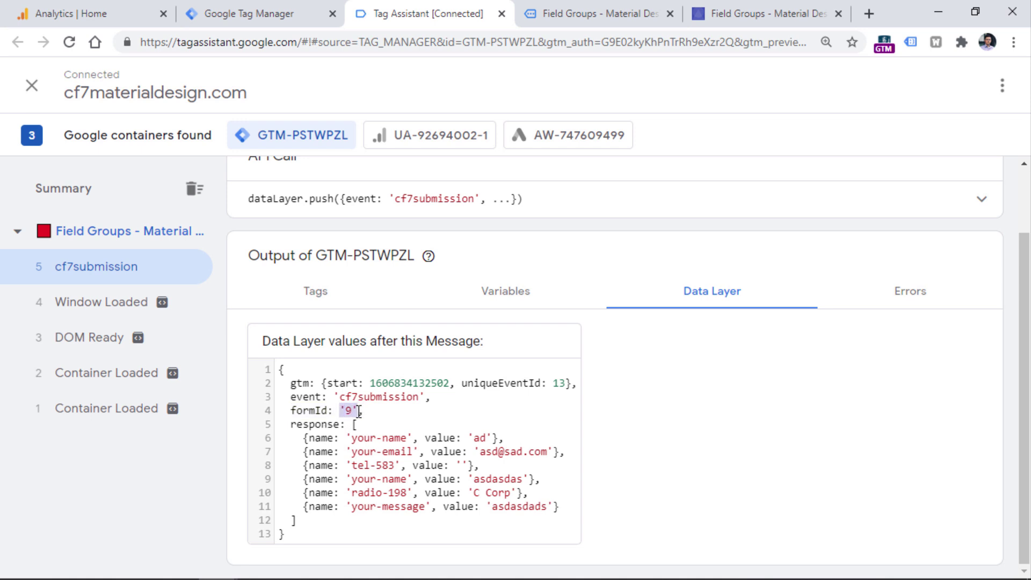
click(359, 412)
drag(290, 423, 308, 522)
click(309, 522)
drag(290, 424, 308, 526)
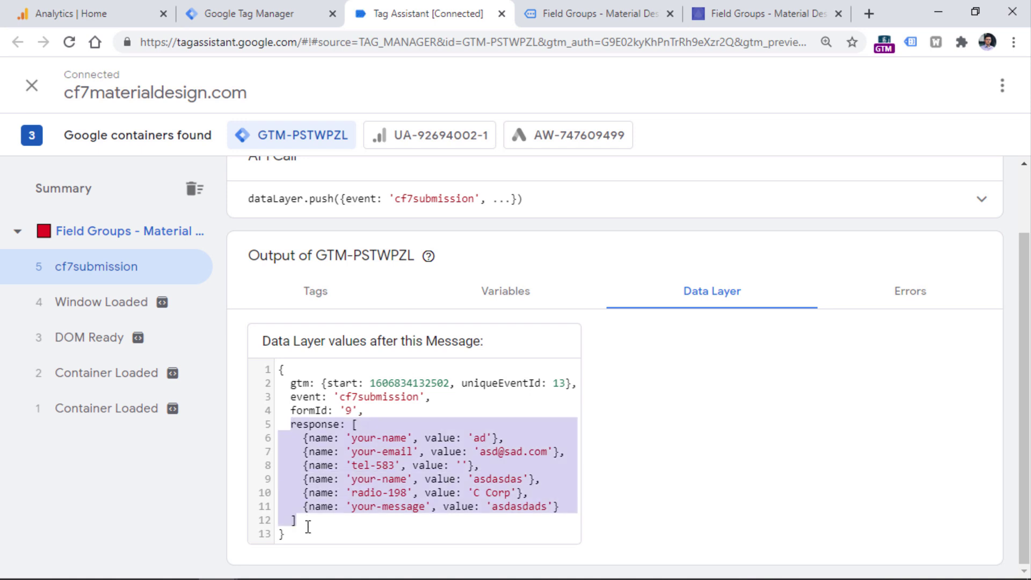
click(375, 268)
drag(341, 412, 356, 411)
click(354, 412)
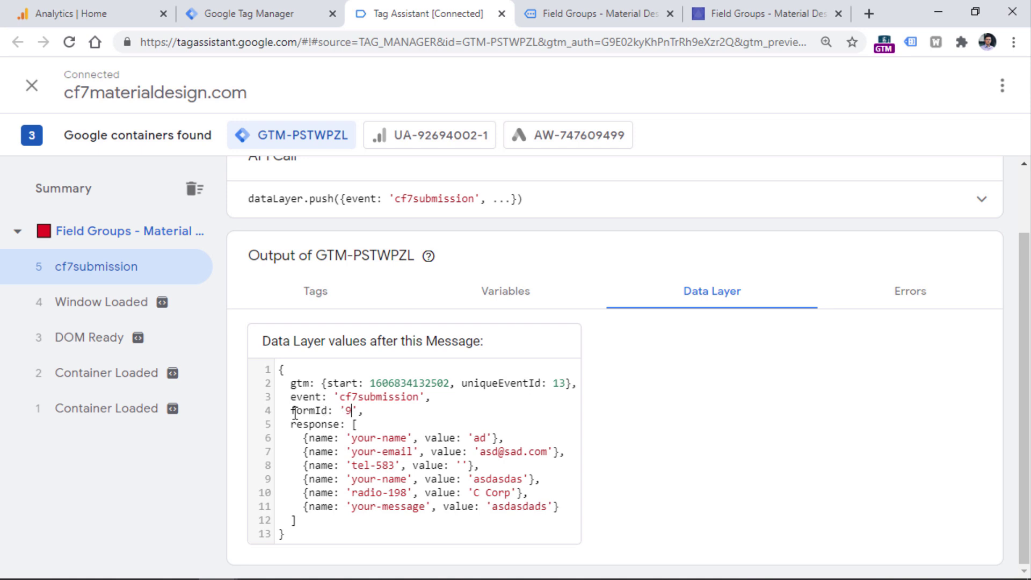
In Google Tag Manager, create a user-defined variable of type Data Layer Variable with the data layer variable name formId.
click(257, 4)
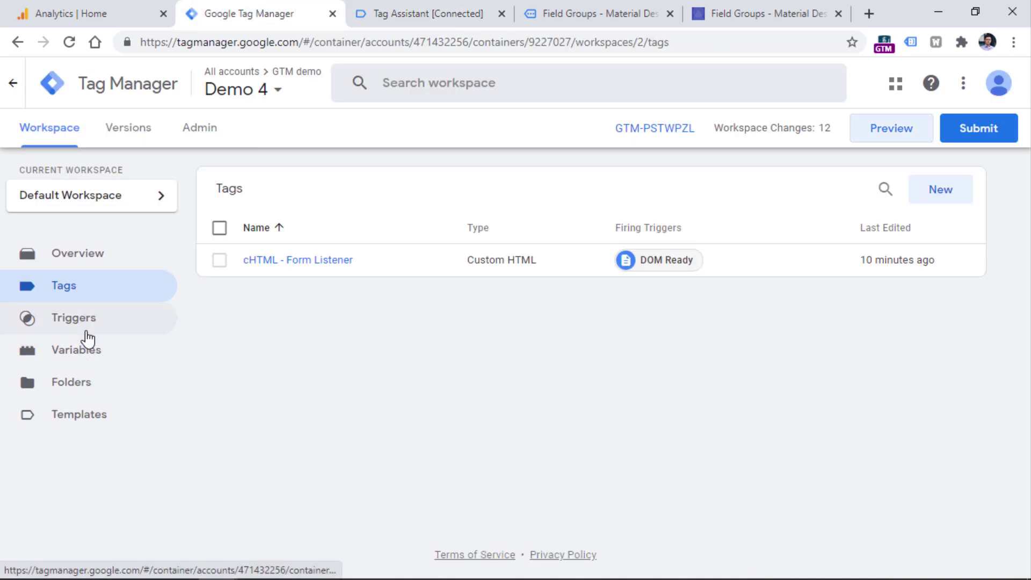
click(78, 358)
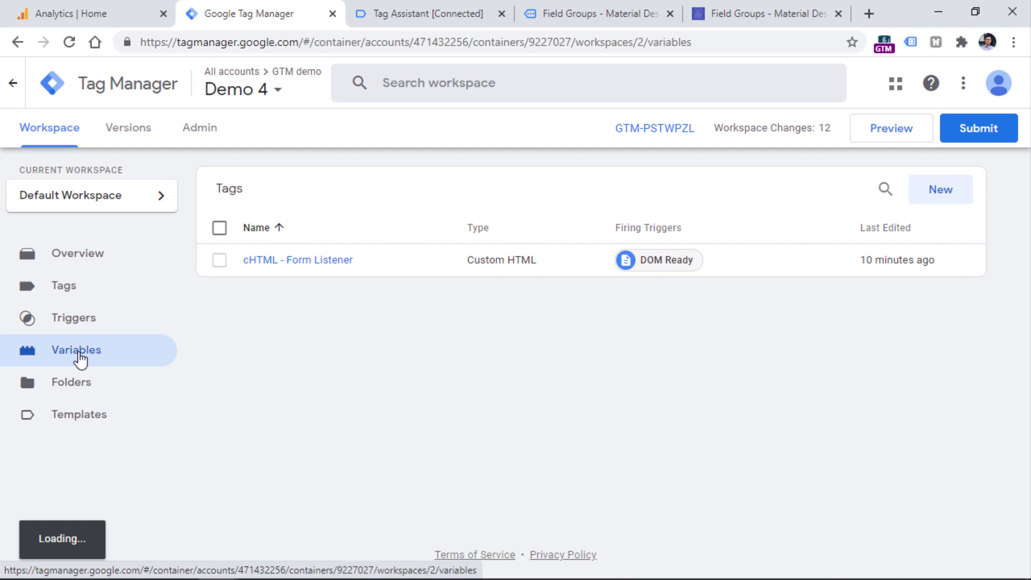
scroll(437, 225, down, 1)
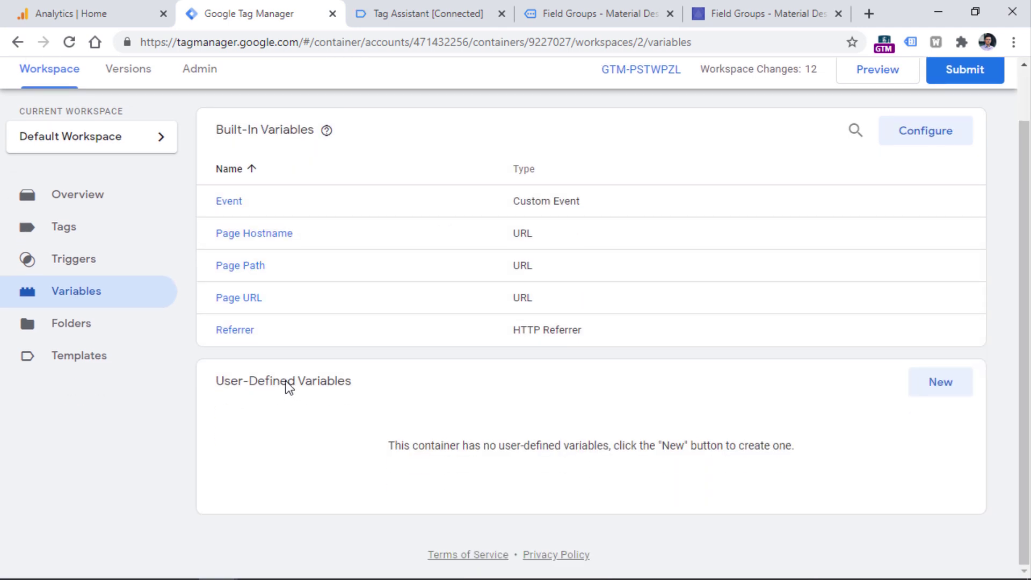
click(931, 389)
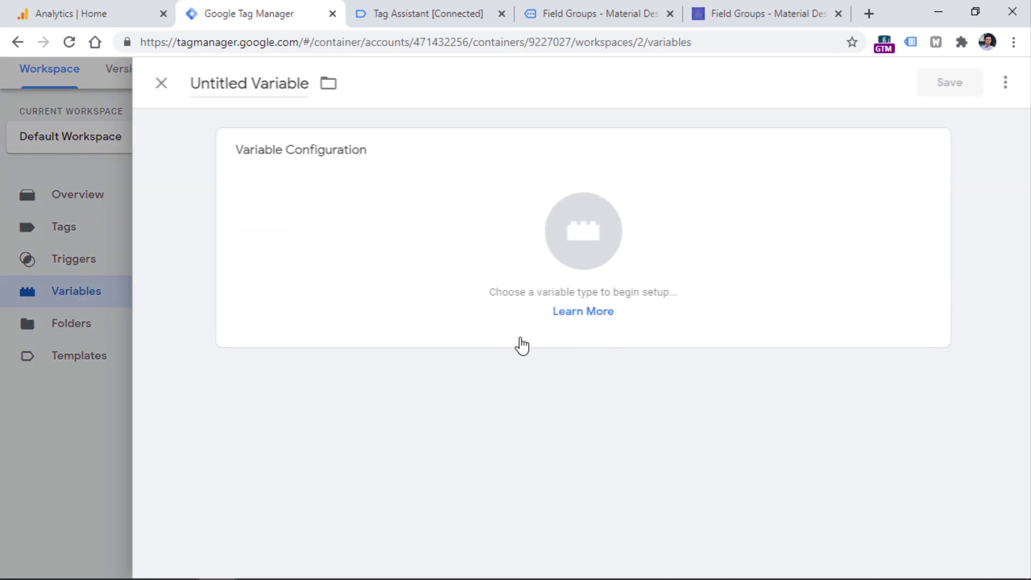
click(304, 236)
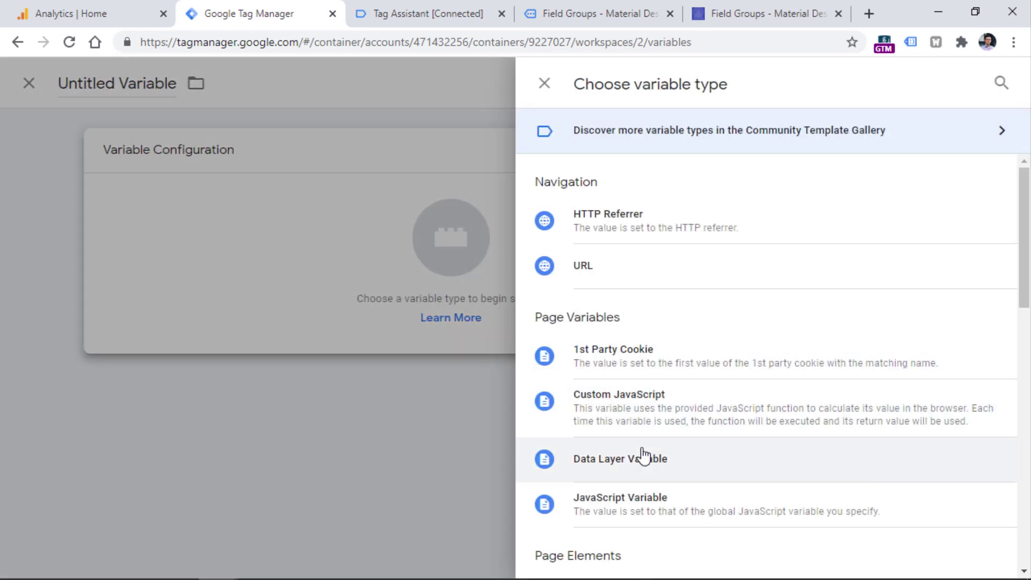
click(647, 457)
click(346, 315)
text(formId)
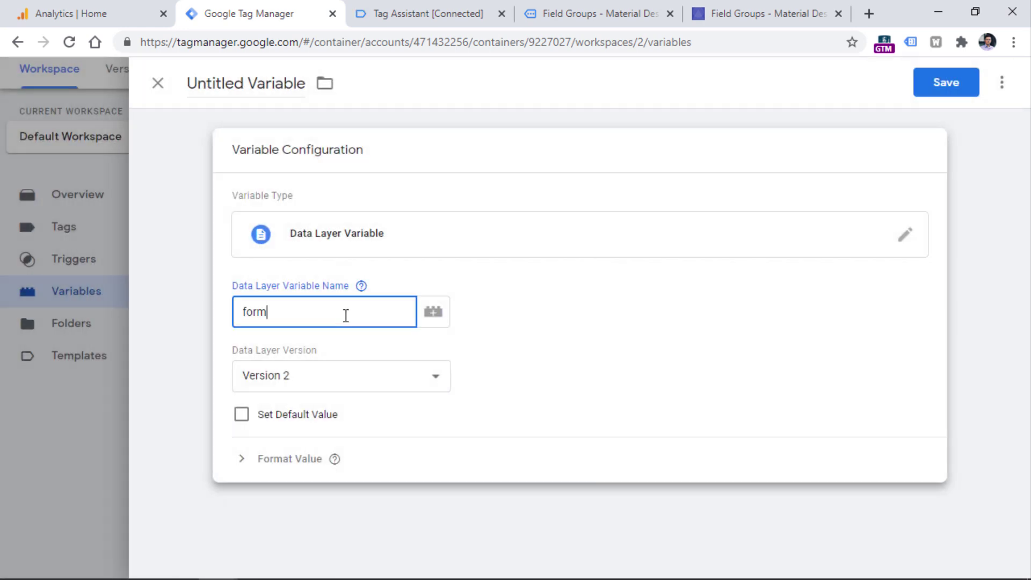
double_click(346, 315)
Name the new variable "dlv - formId" and save it.
click(230, 86)
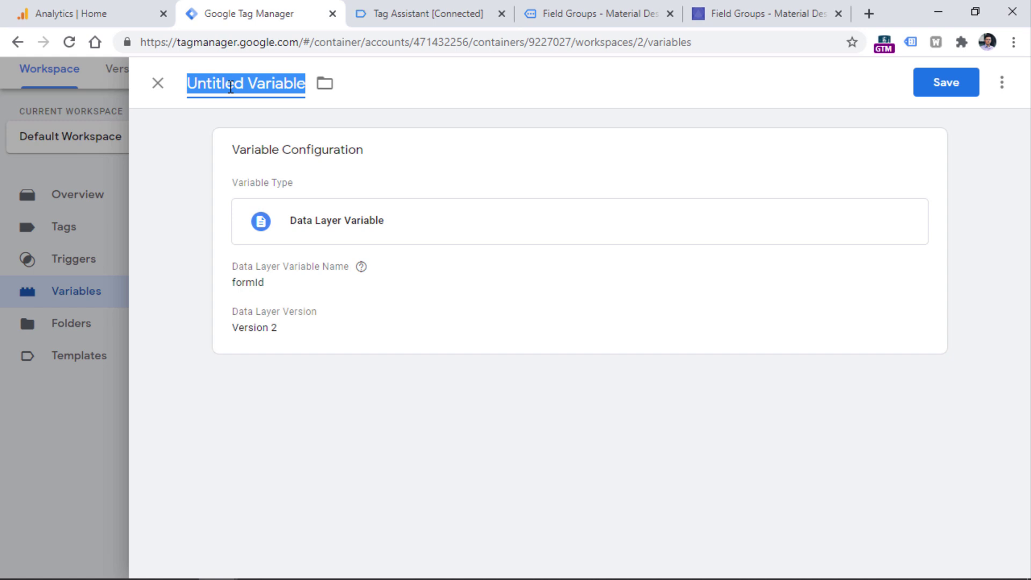
text(dlv - formId)
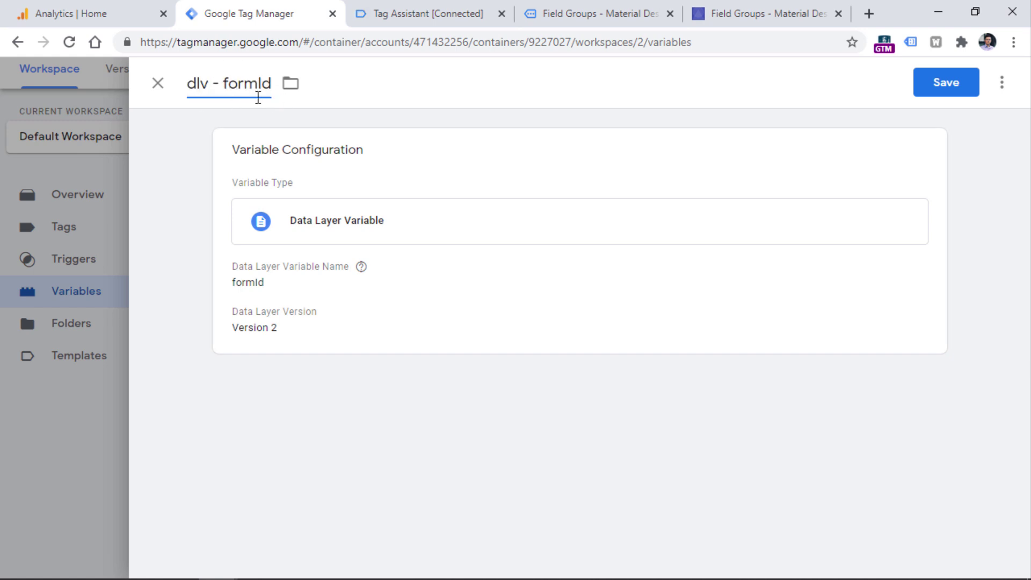
click(949, 87)
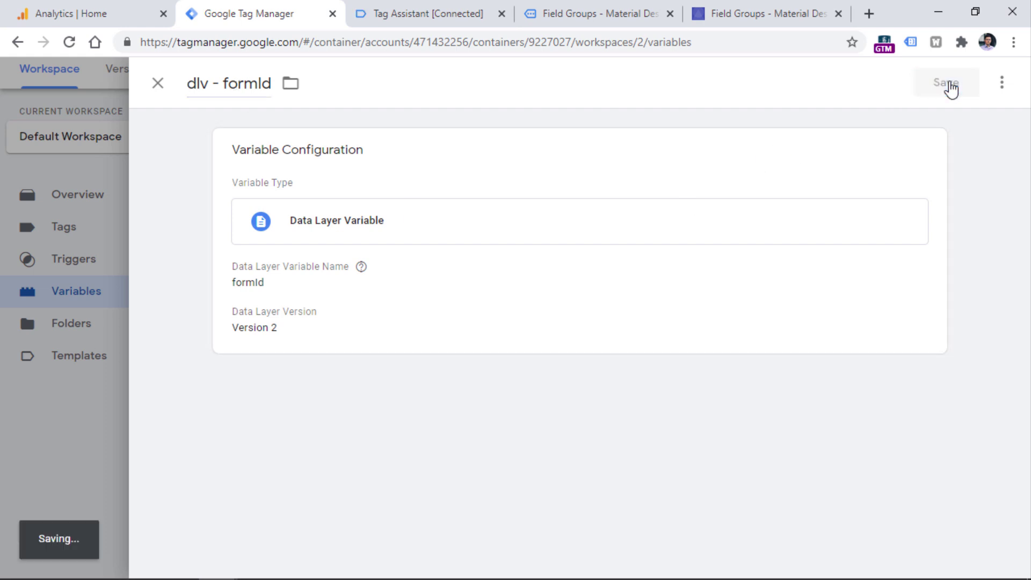
After rechecking the event in Tag Assistant, create a new trigger in Google Tag Manager with the Custom Event type.
click(428, 14)
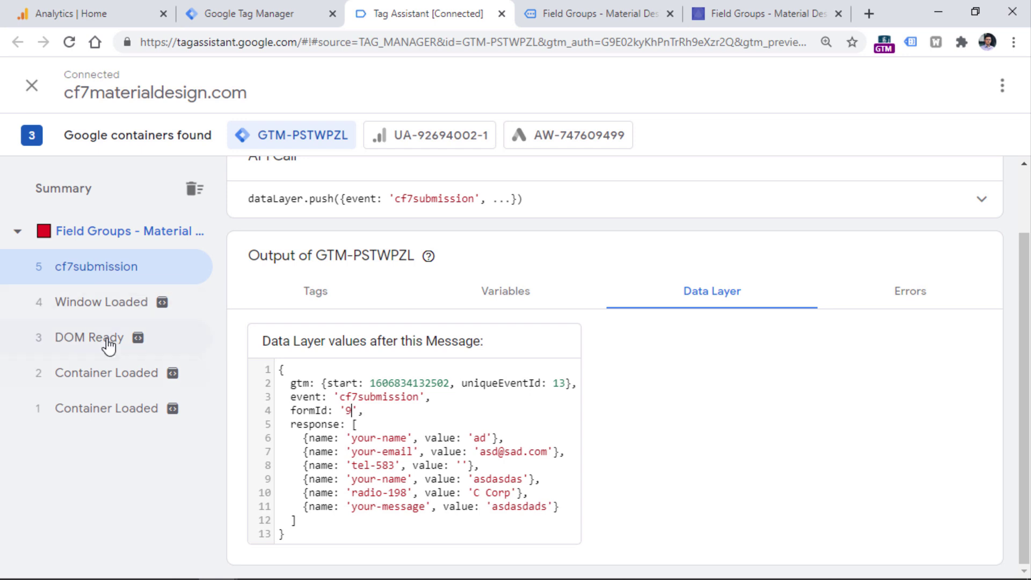
click(262, 8)
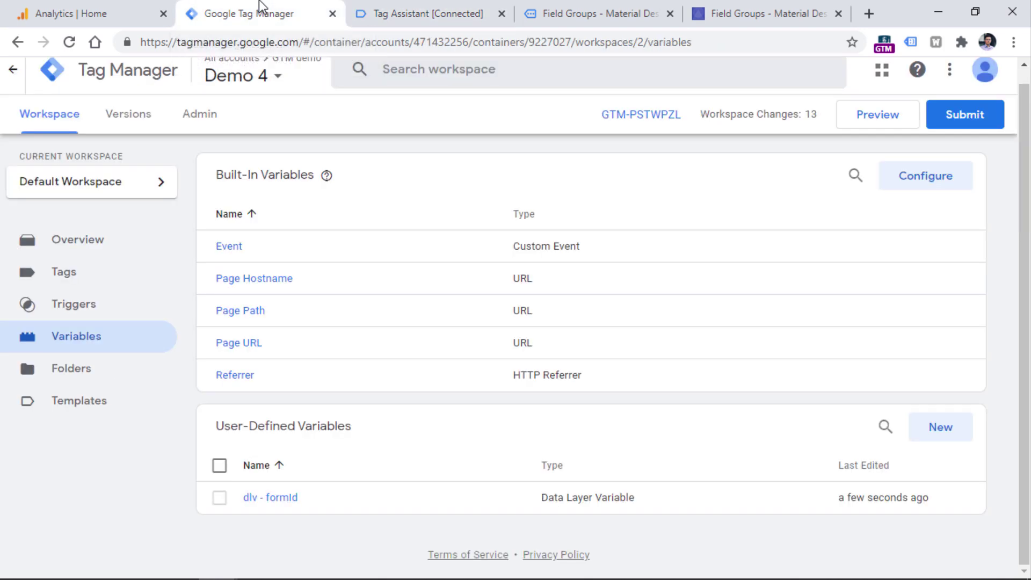
click(79, 308)
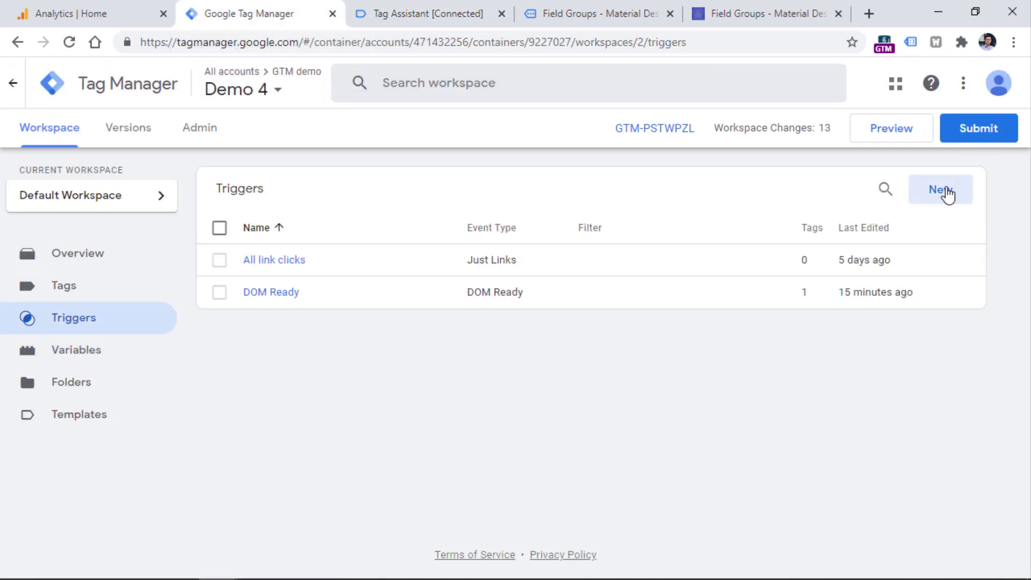
click(943, 194)
click(370, 244)
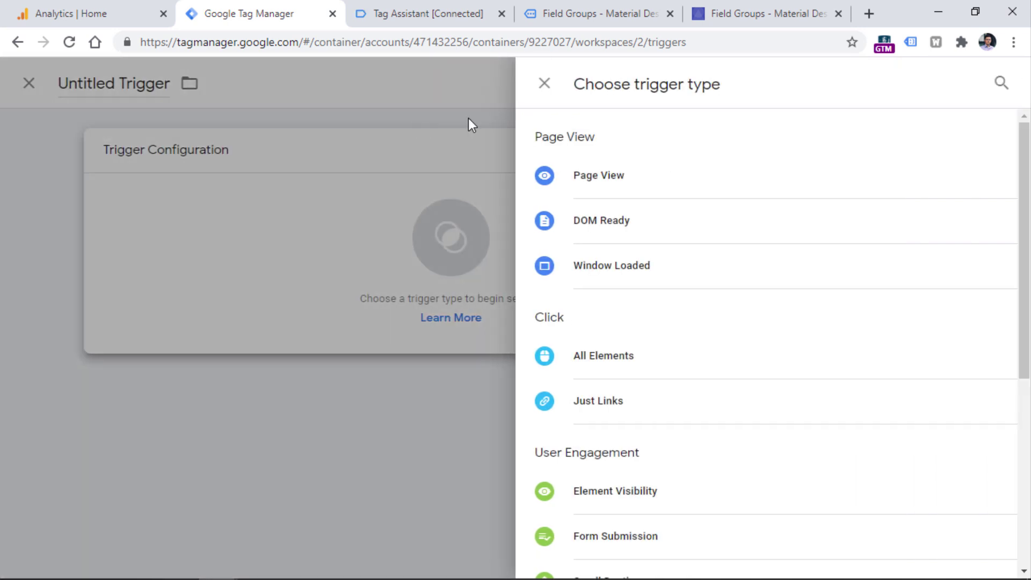
scroll(605, 409, down, 5)
click(623, 456)
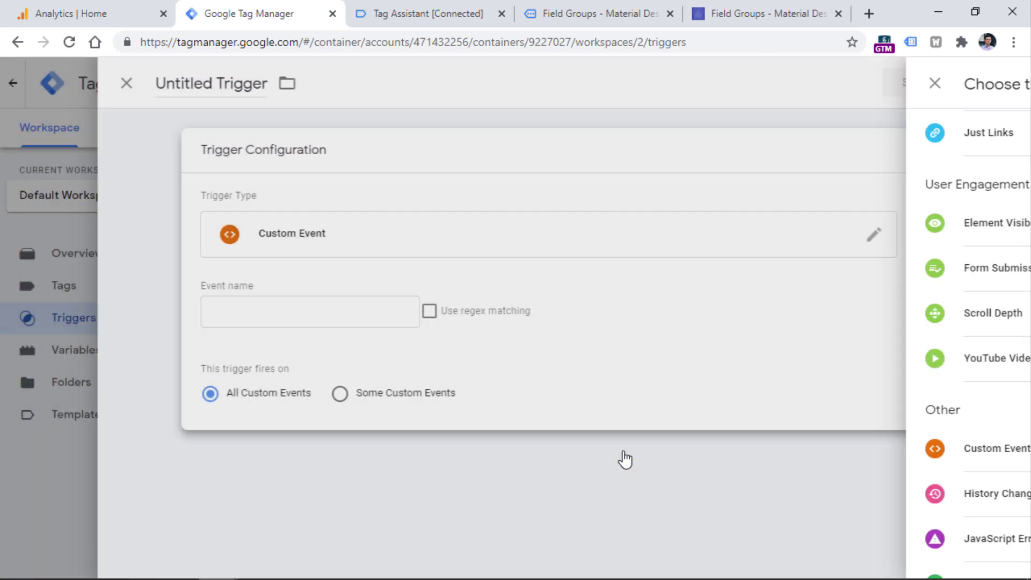
Set the custom event trigger's event name to cf7submission, checking it against the event name in Tag Assistant.
click(323, 321)
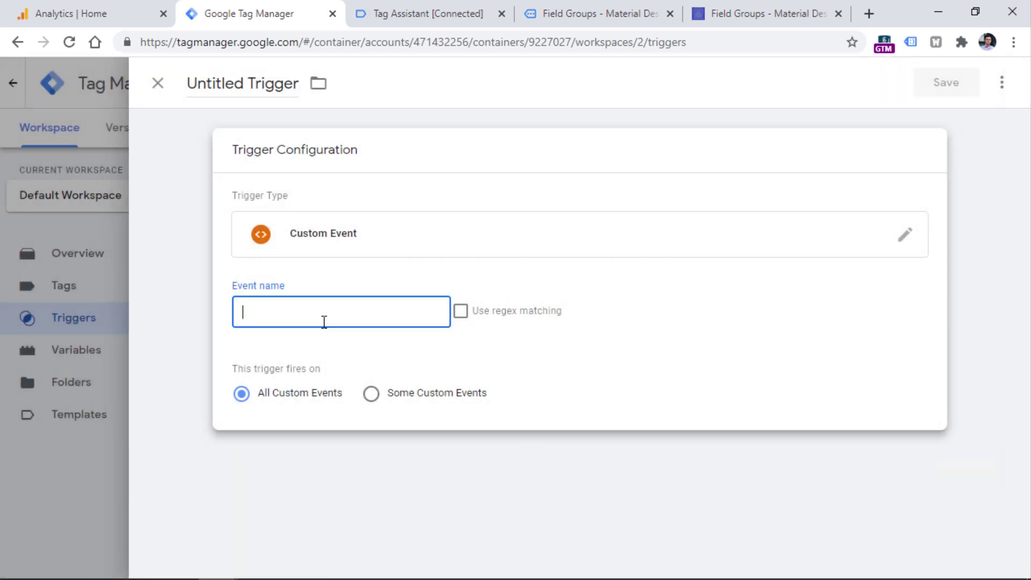
text(cf7submission)
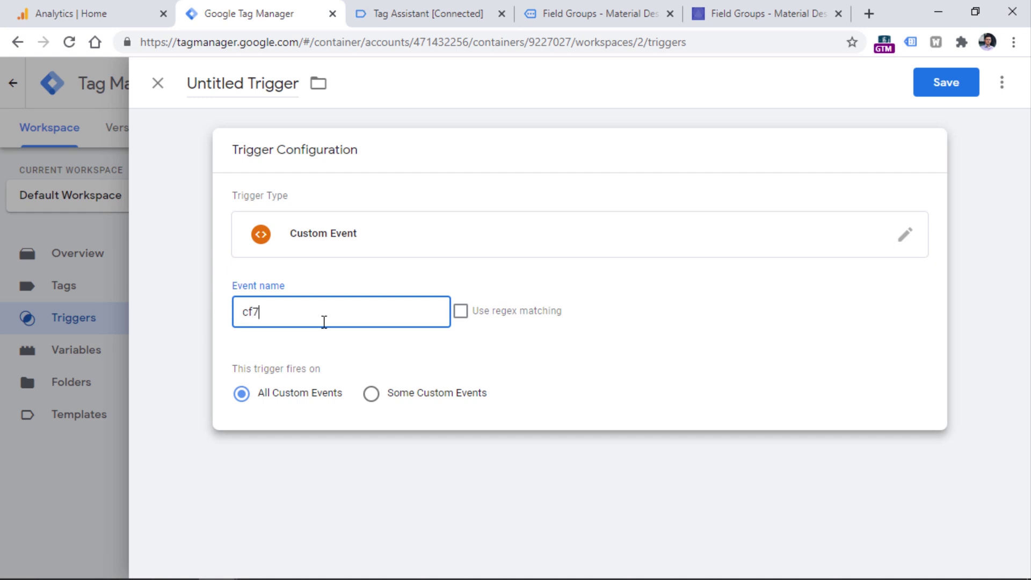
click(406, 9)
drag(293, 398, 432, 398)
key(ctrl+shift+Tab)
key(ctrl+a)
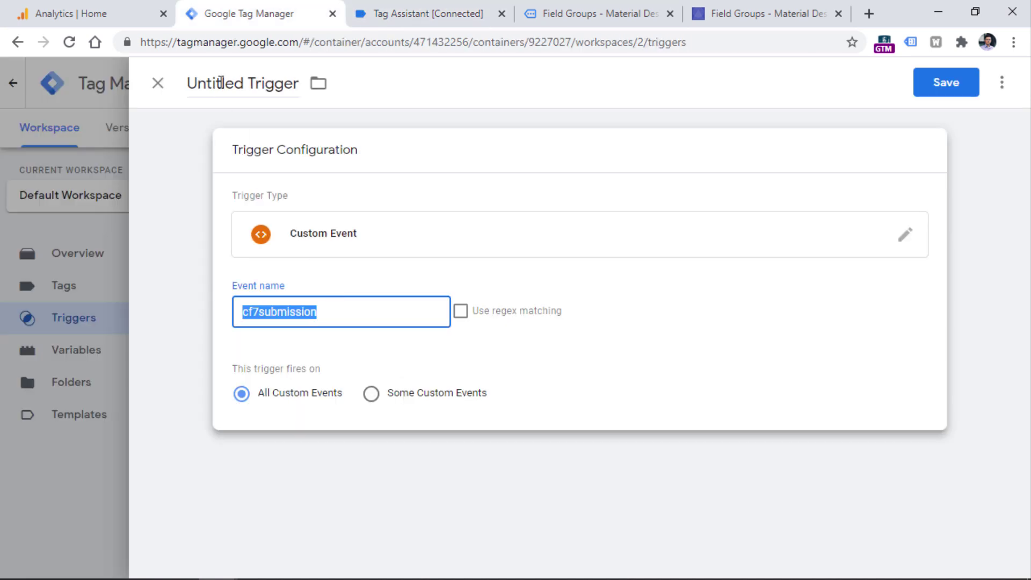
Name the trigger "custom - cf7submission" and save it.
click(221, 83)
text(custom -)
text(cf7submission)
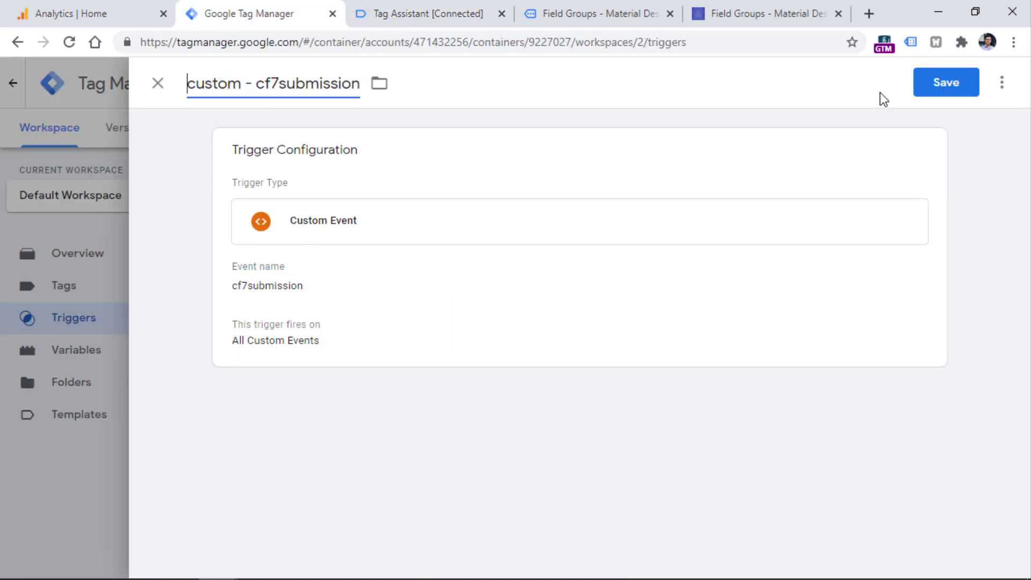
click(931, 85)
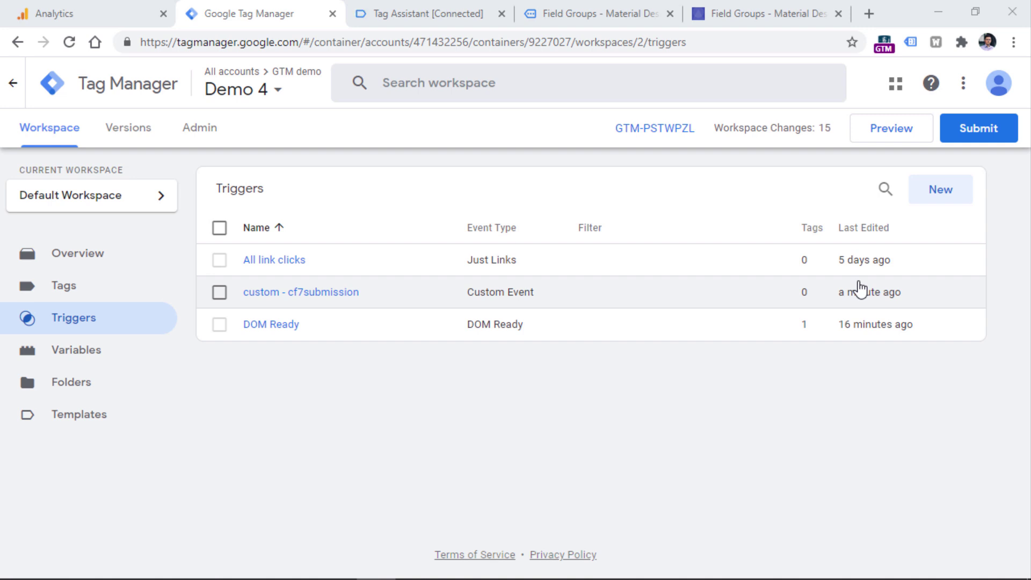
Open the existing GA4 Configuration tag and examine its measurement ID and page view event setting.
click(66, 290)
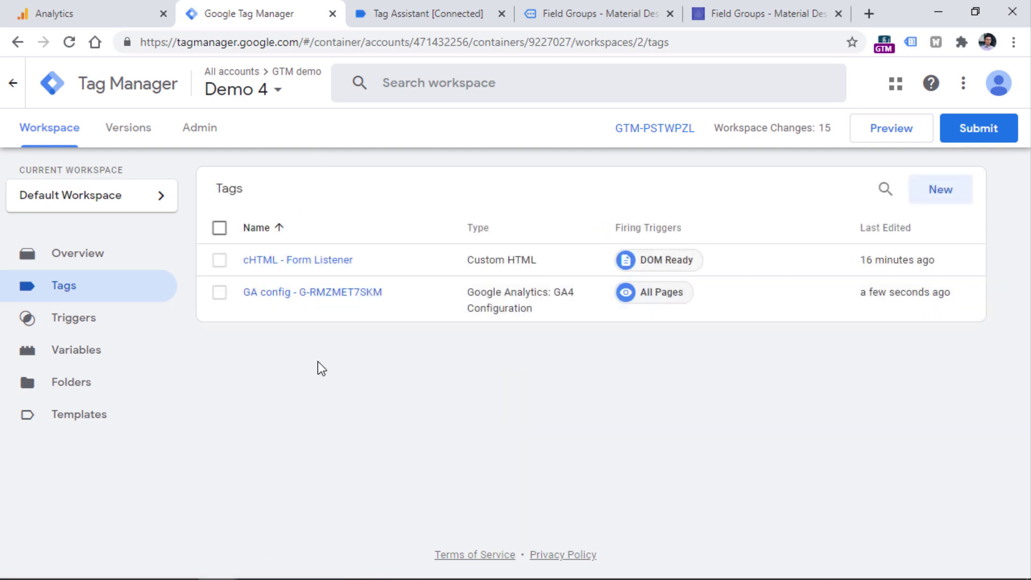
click(313, 295)
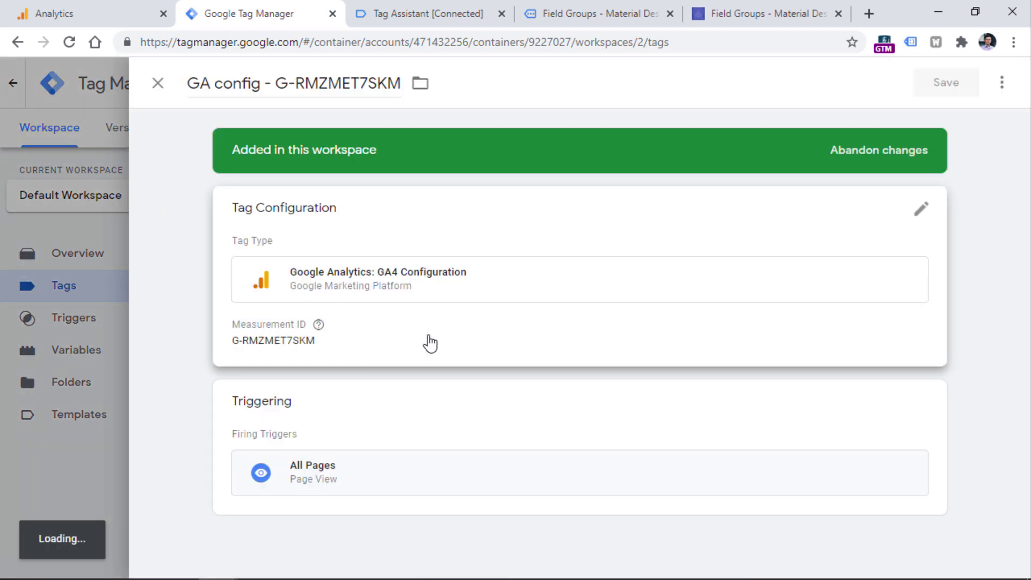
click(428, 341)
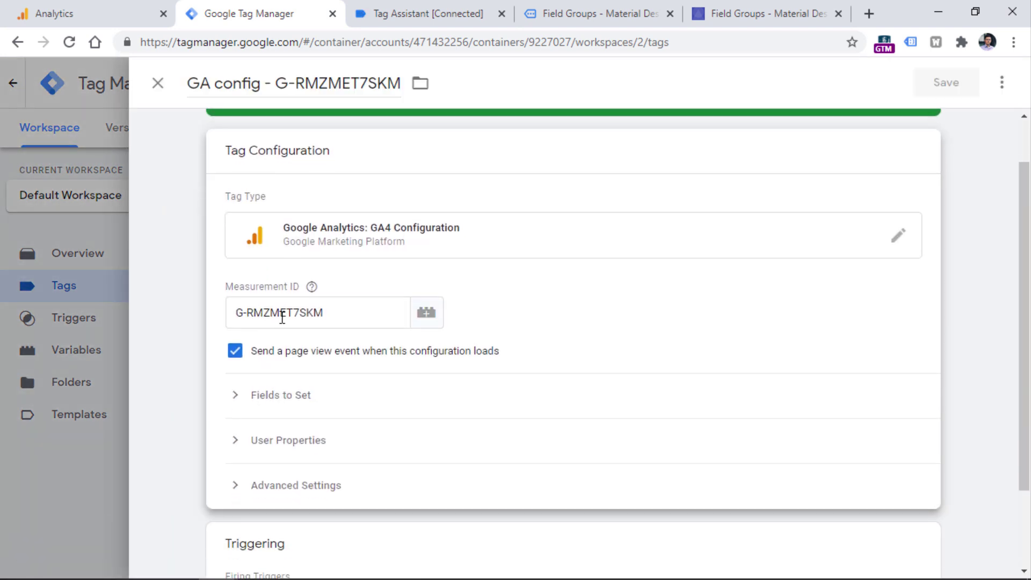
drag(323, 311, 248, 295)
click(249, 295)
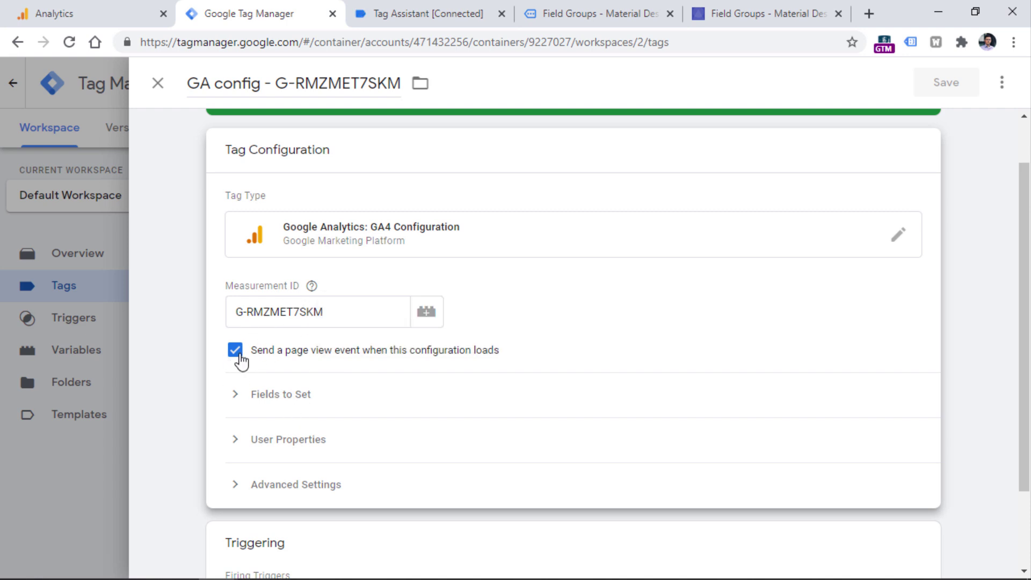
scroll(325, 366, down, 2)
scroll(329, 336, up, 3)
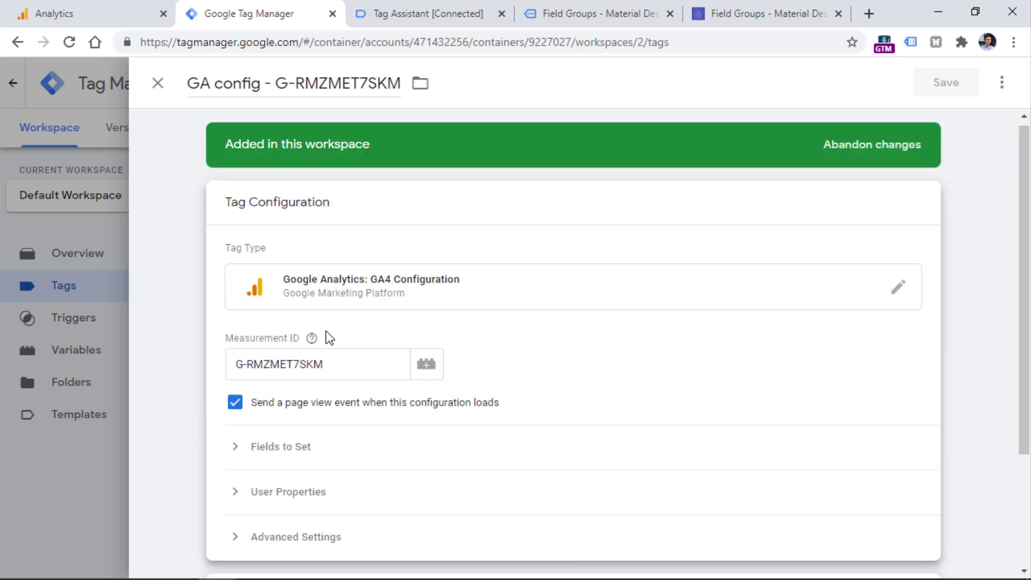
triple_click(310, 369)
drag(311, 369, 252, 373)
Look up the measurement ID in the Google Analytics web data stream, and return to Google Tag Manager to close the configuration tag.
click(80, 4)
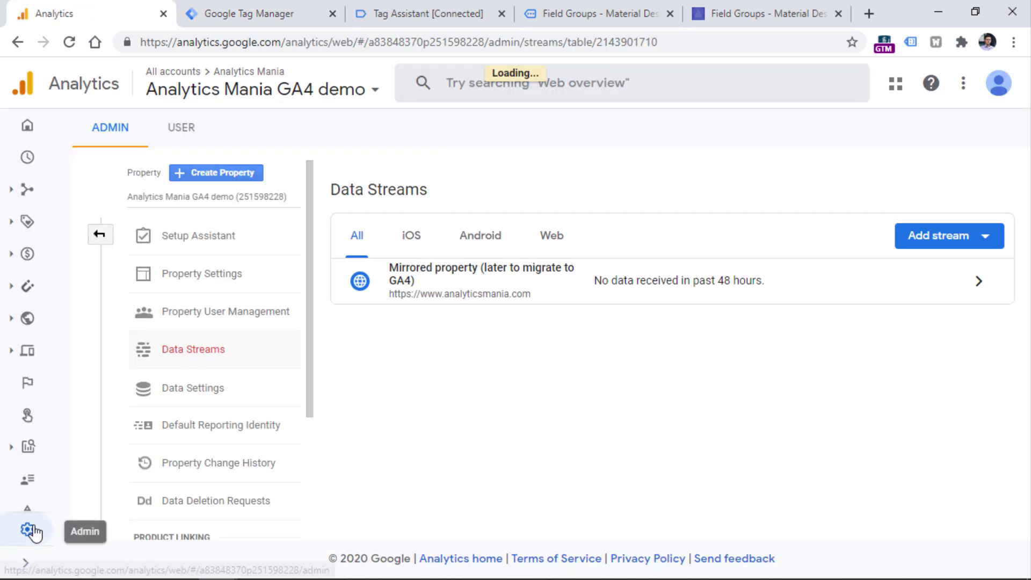
click(105, 238)
click(504, 354)
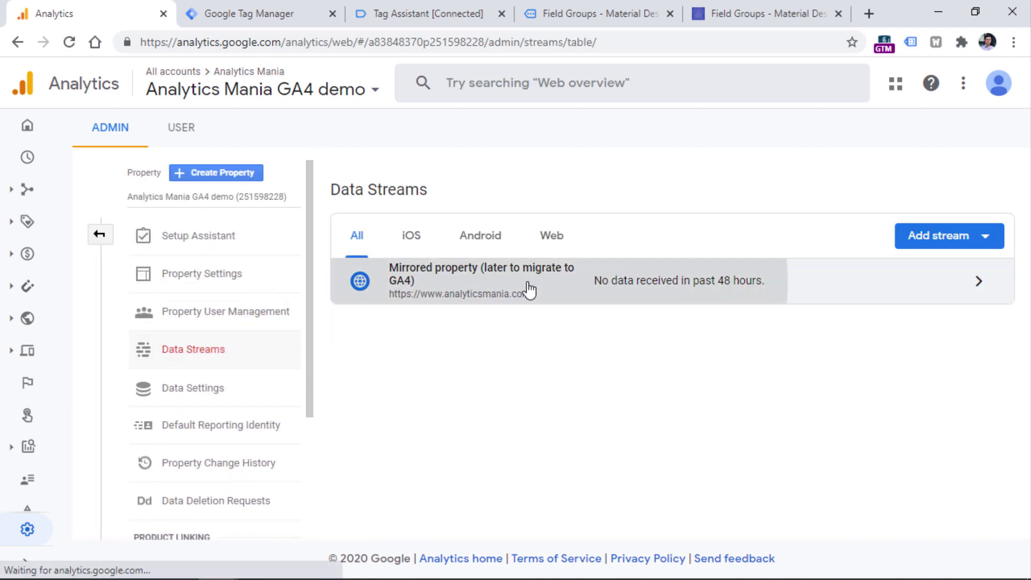
click(527, 287)
drag(694, 175, 799, 174)
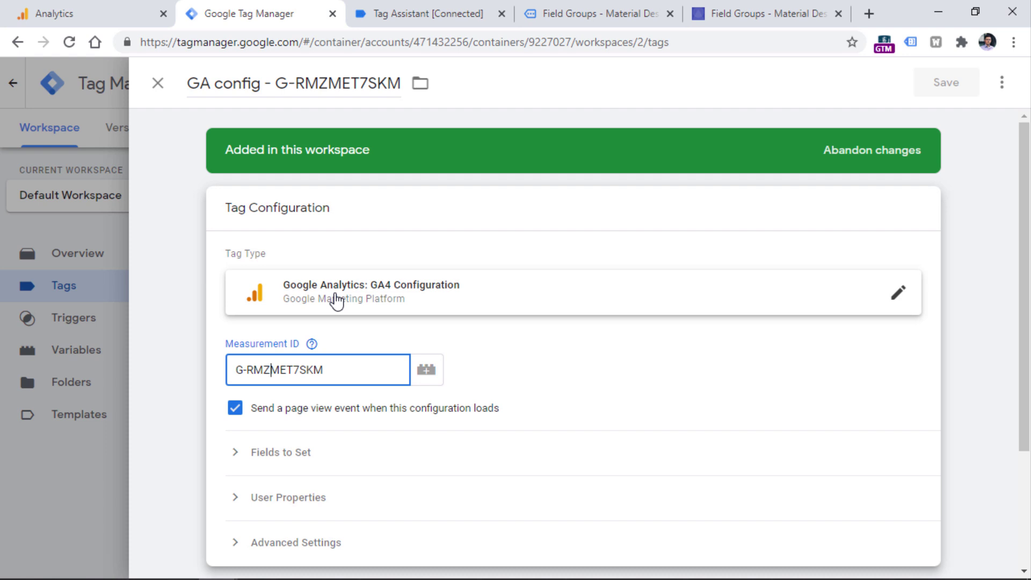
click(252, 416)
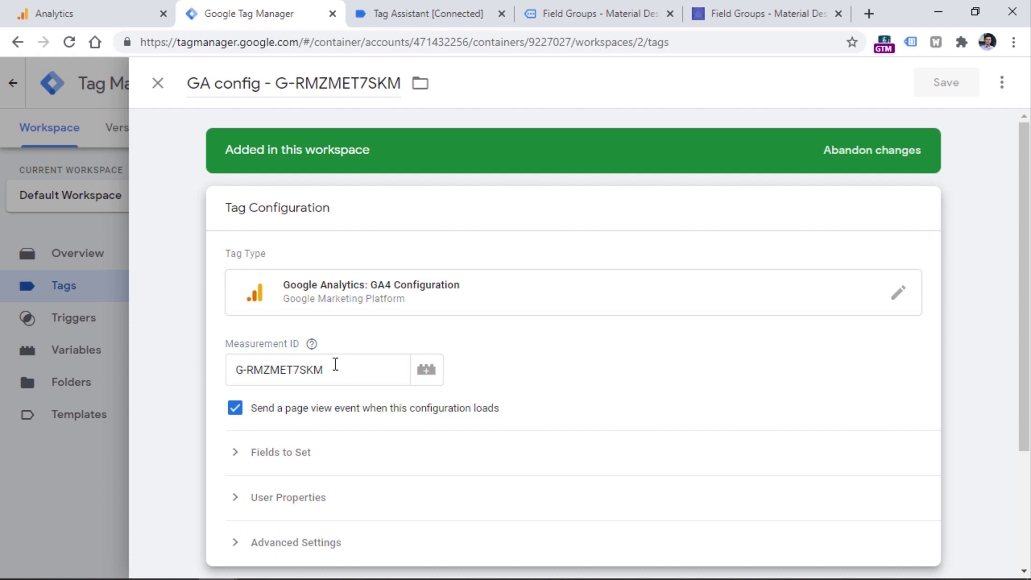
click(157, 83)
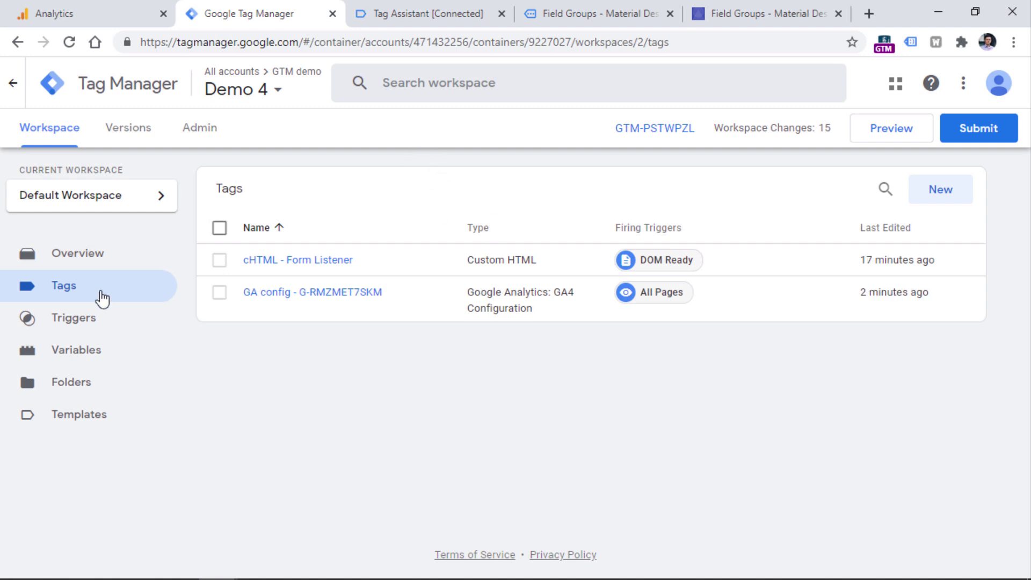
Create a new tag of type Google Analytics: GA4 Event and select the existing GA config tag as its configuration tag.
click(937, 194)
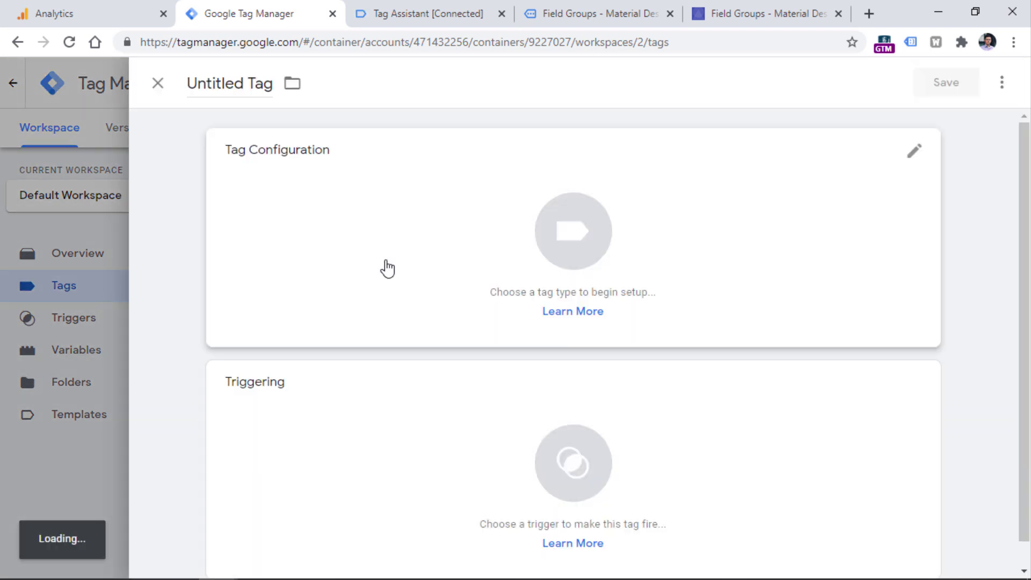
click(336, 234)
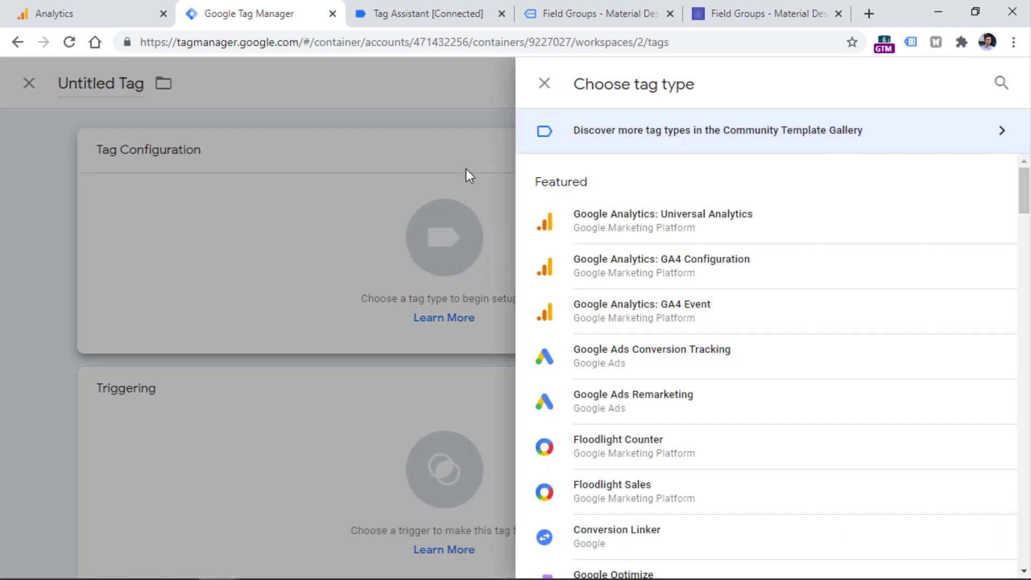
click(661, 319)
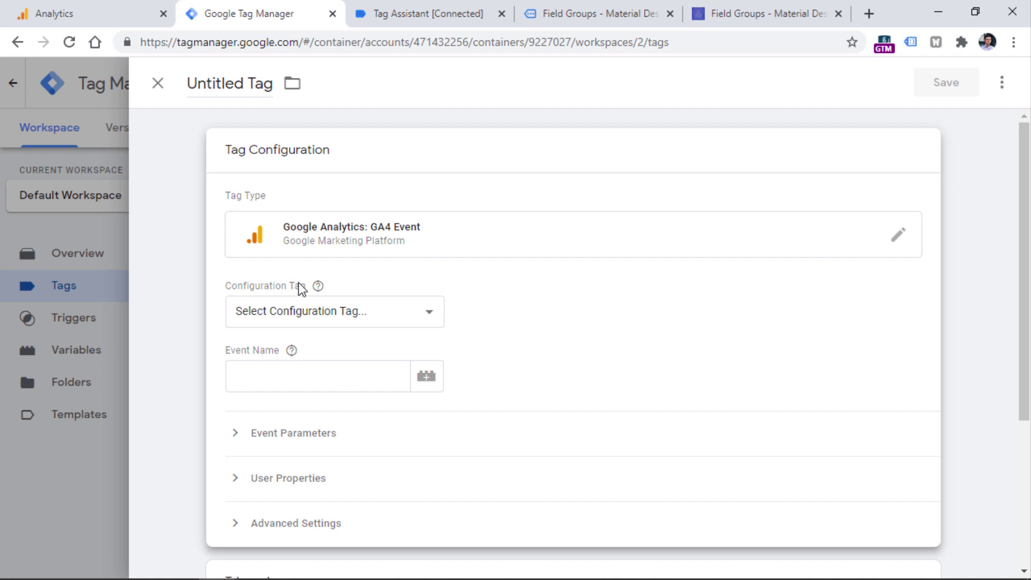
click(333, 314)
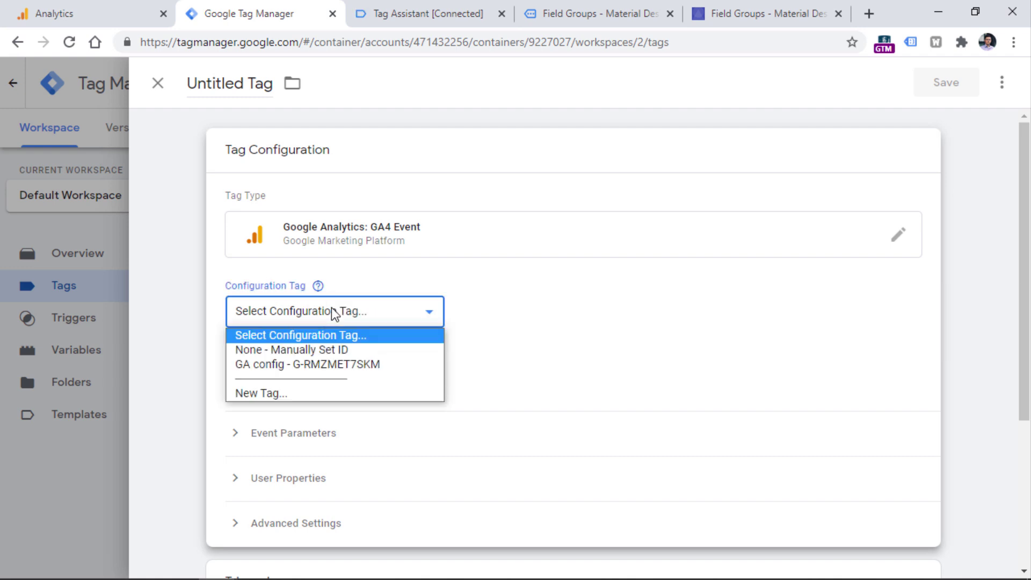
click(320, 365)
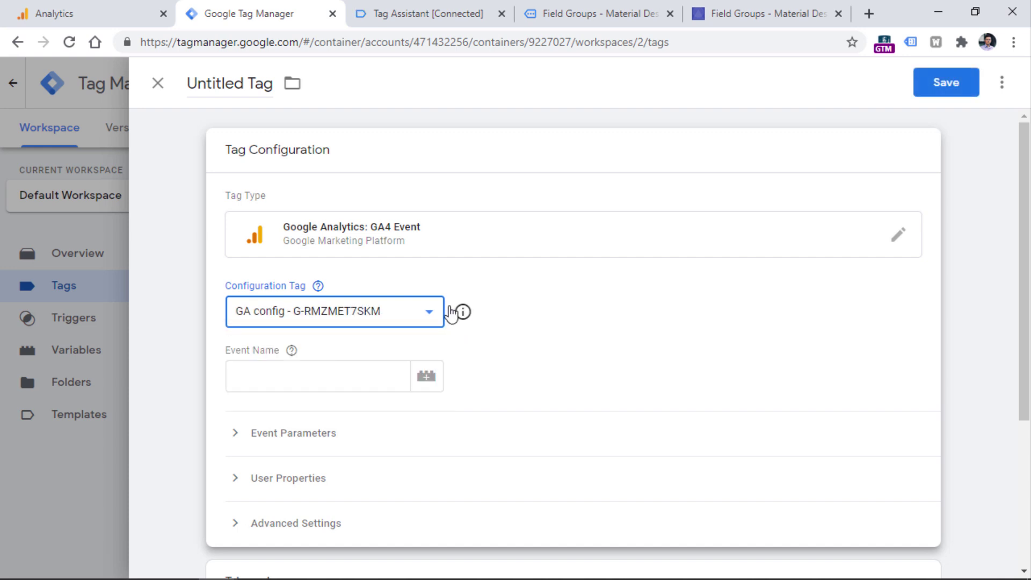
key(Tab)
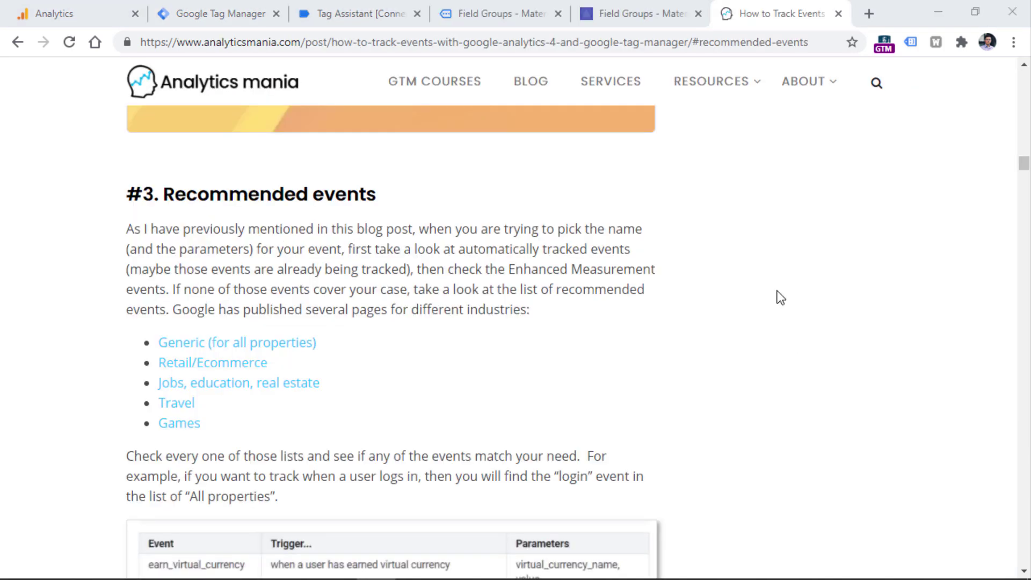
Look through the Analytics Mania article on tracking GA4 events, up to the list of industries under Recommended events.
drag(1023, 163, 1024, 81)
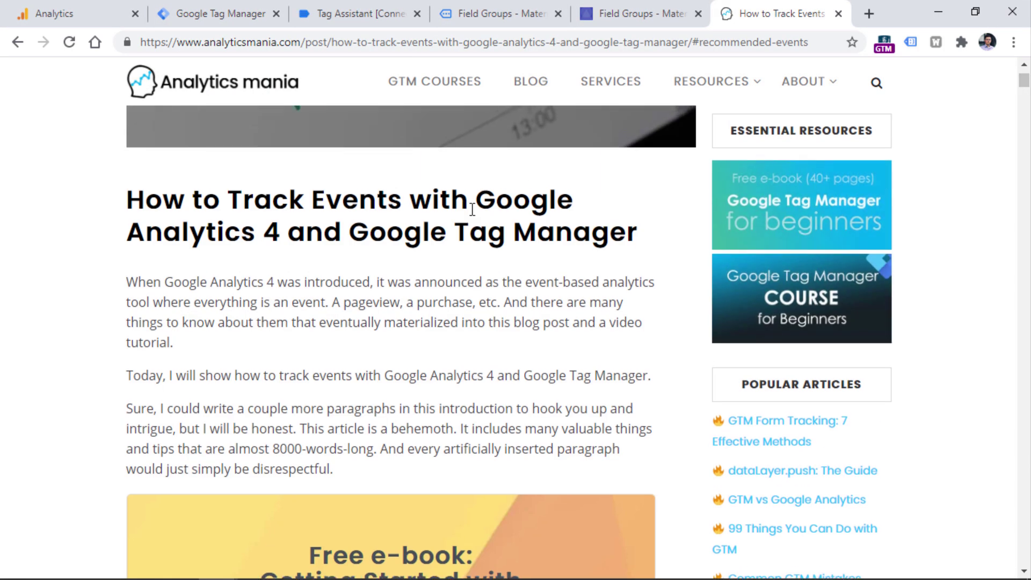
scroll(499, 268, up, 4)
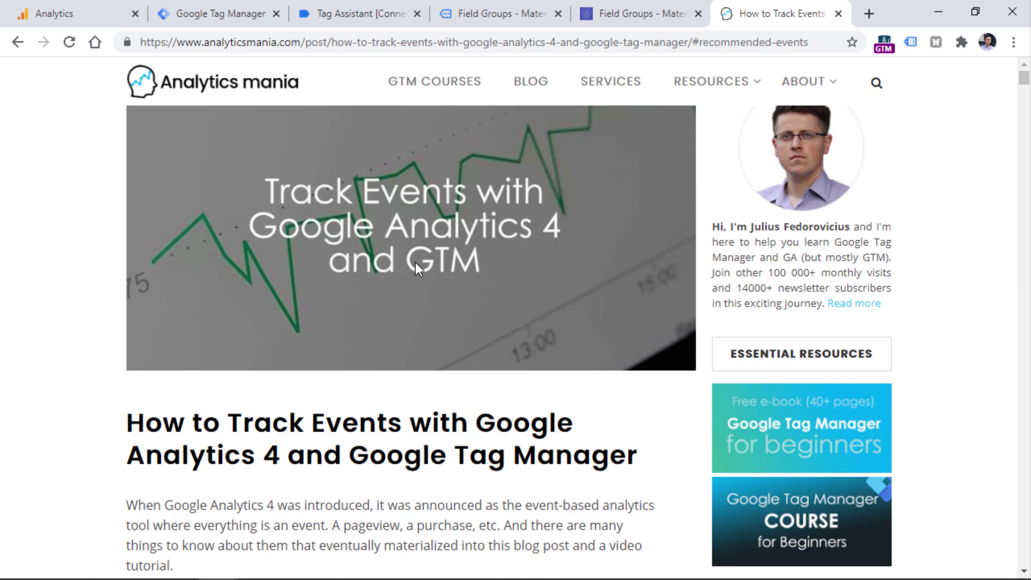
scroll(415, 262, down, 20)
scroll(412, 284, down, 15)
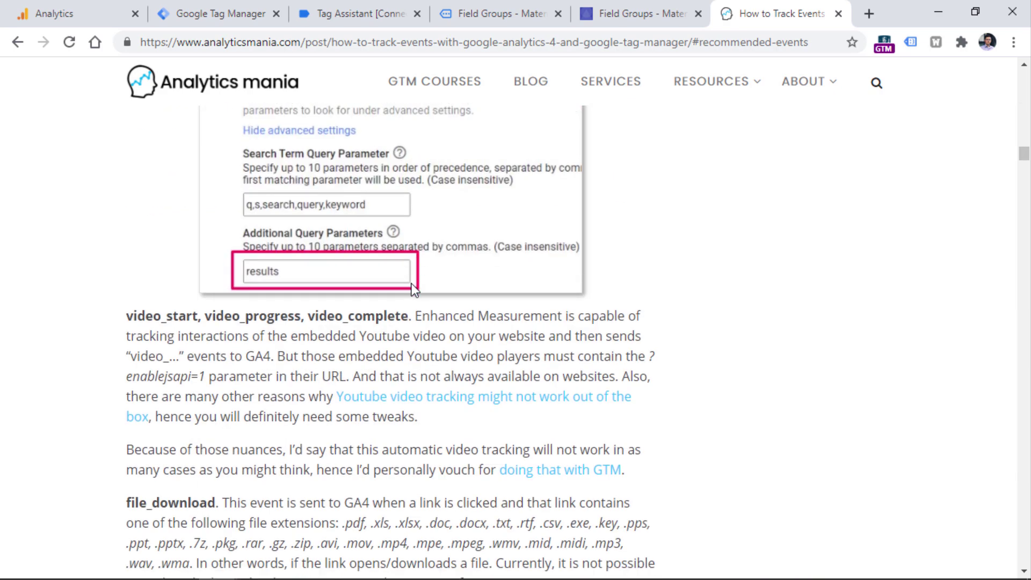
scroll(413, 288, up, 5)
scroll(412, 284, down, 5)
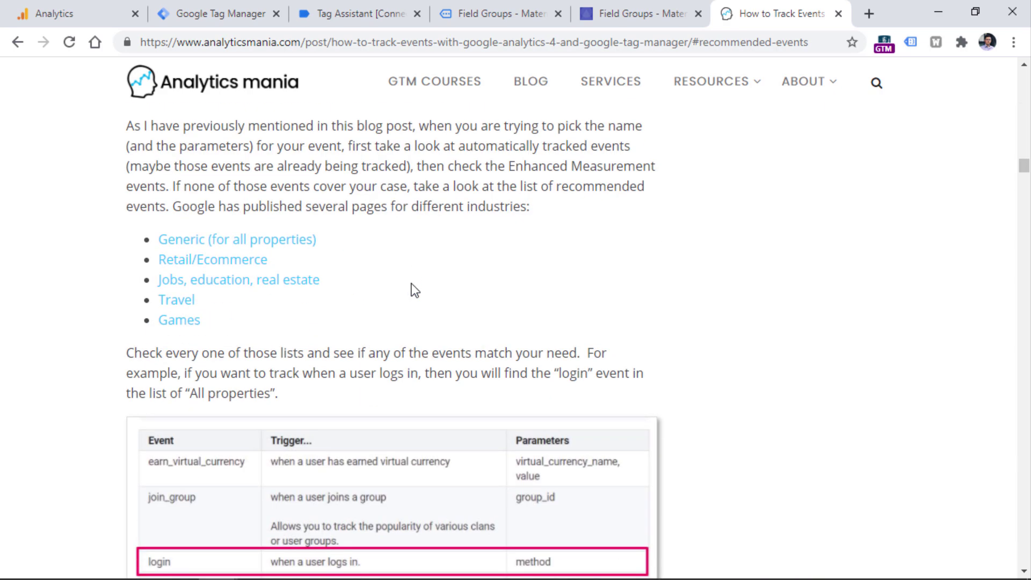
click(1024, 64)
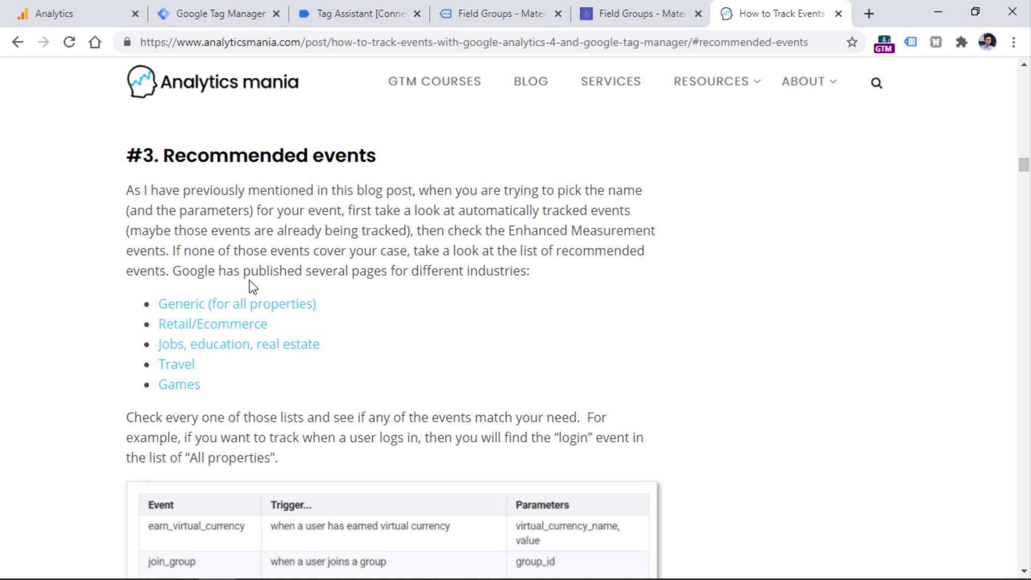
Open the Generic (for all properties) events page in a new tab and examine event names such as refund, search, select_content and share.
ctrl+click(235, 304)
click(780, 5)
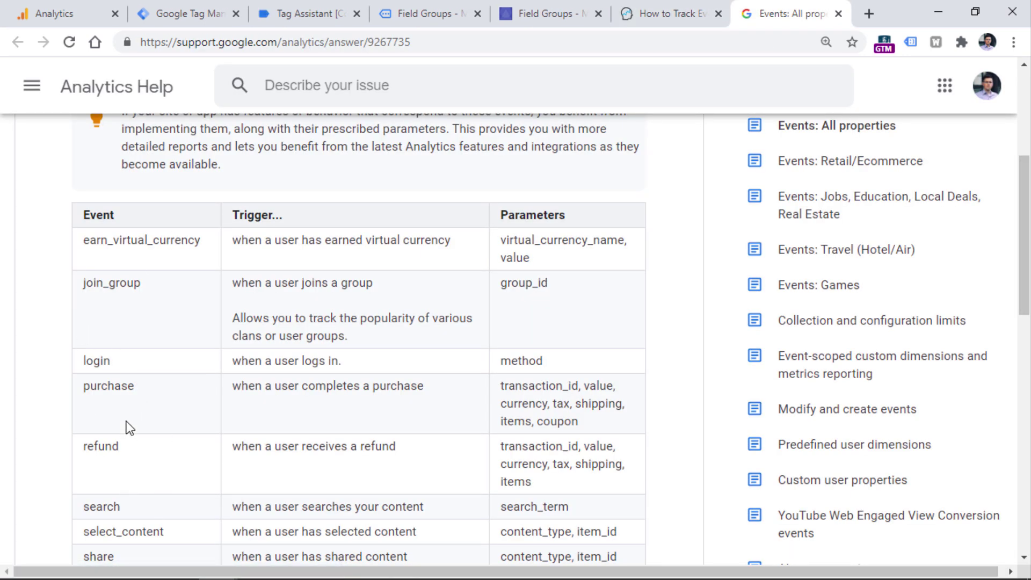
double_click(104, 445)
double_click(110, 504)
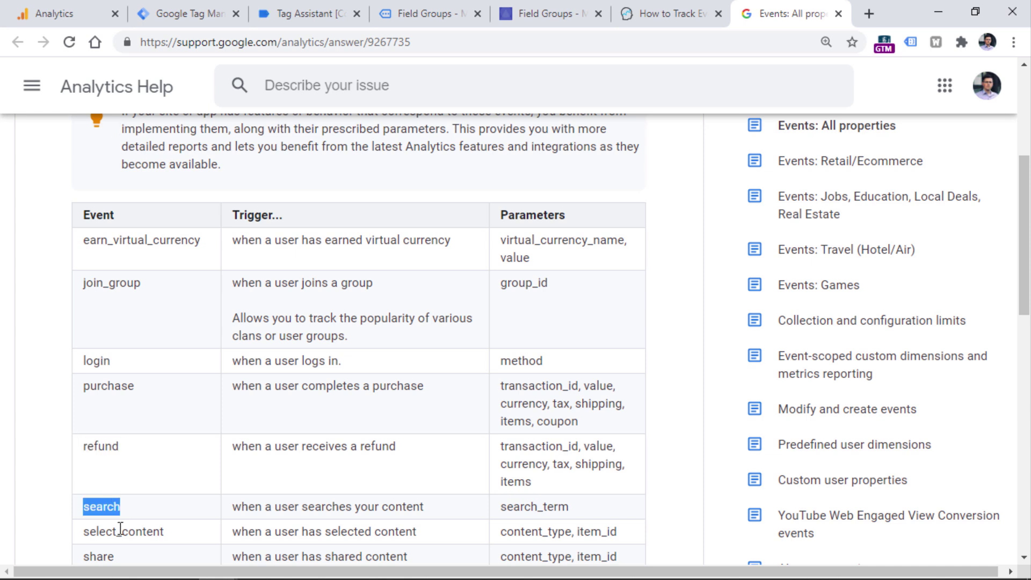
double_click(124, 526)
double_click(105, 558)
click(187, 429)
Open the Retail/Ecommerce, Jobs, Travel and Games recommended event pages in separate tabs.
ctrl+click(838, 171)
ctrl+click(833, 206)
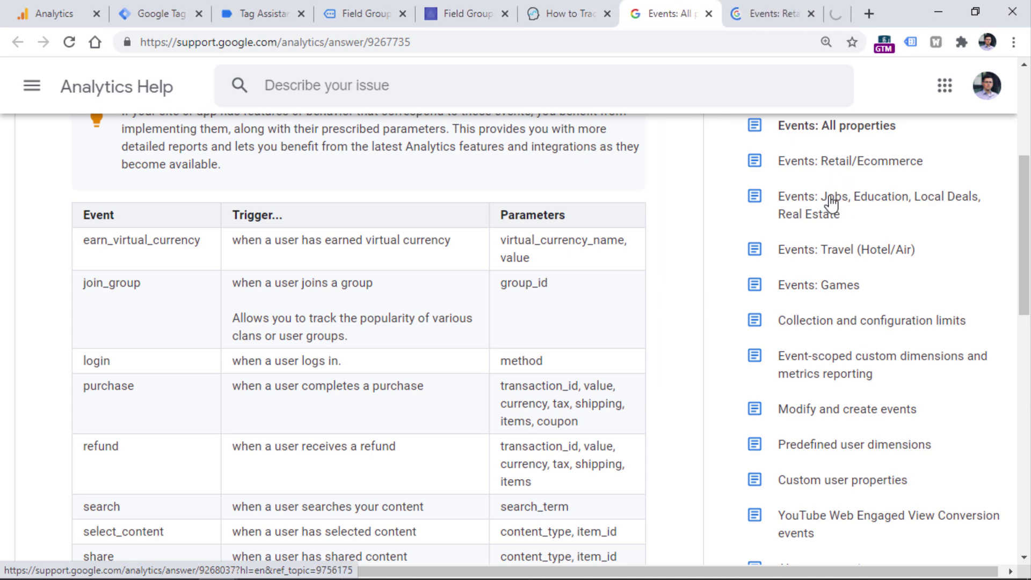
ctrl+click(836, 270)
ctrl+click(824, 287)
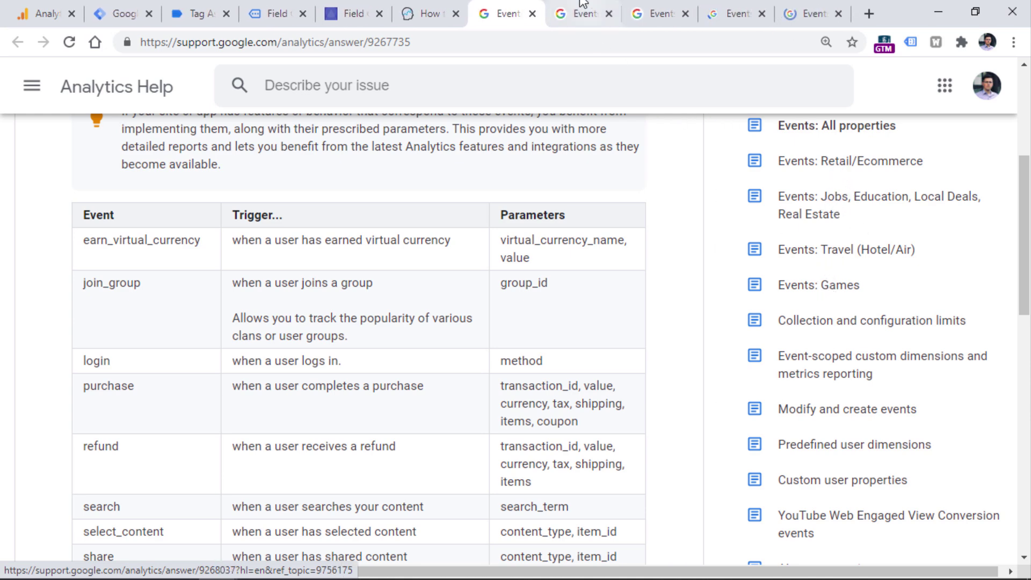
Review the event table on the Retail/Ecommerce help page for an event that fits a form submission.
click(583, 13)
scroll(369, 290, down, 3)
scroll(236, 333, down, 10)
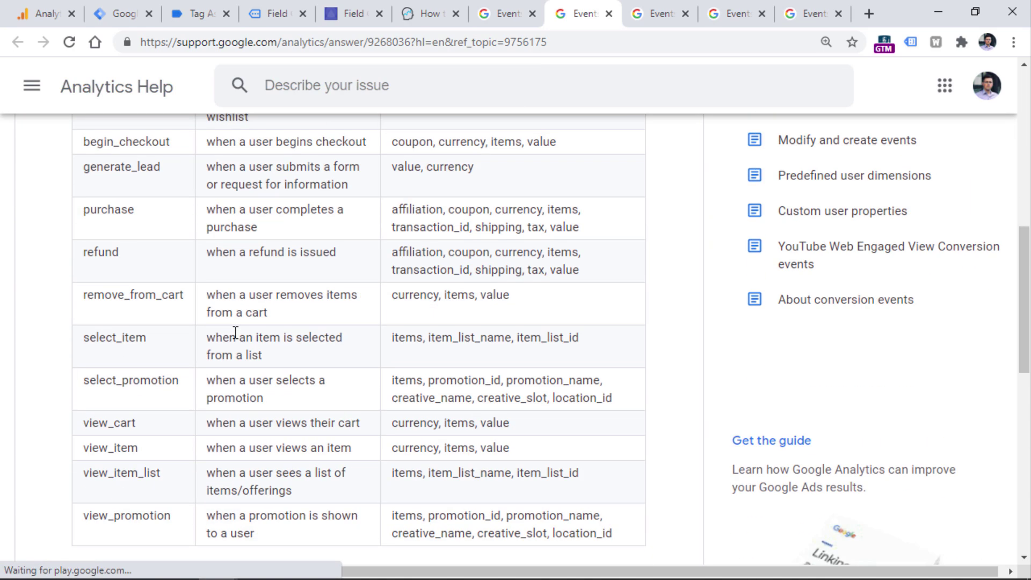
scroll(235, 334, up, 5)
Review the event table for Jobs, Education, Local Deals and Real Estate, and close the Retail/Ecommerce page.
click(660, 13)
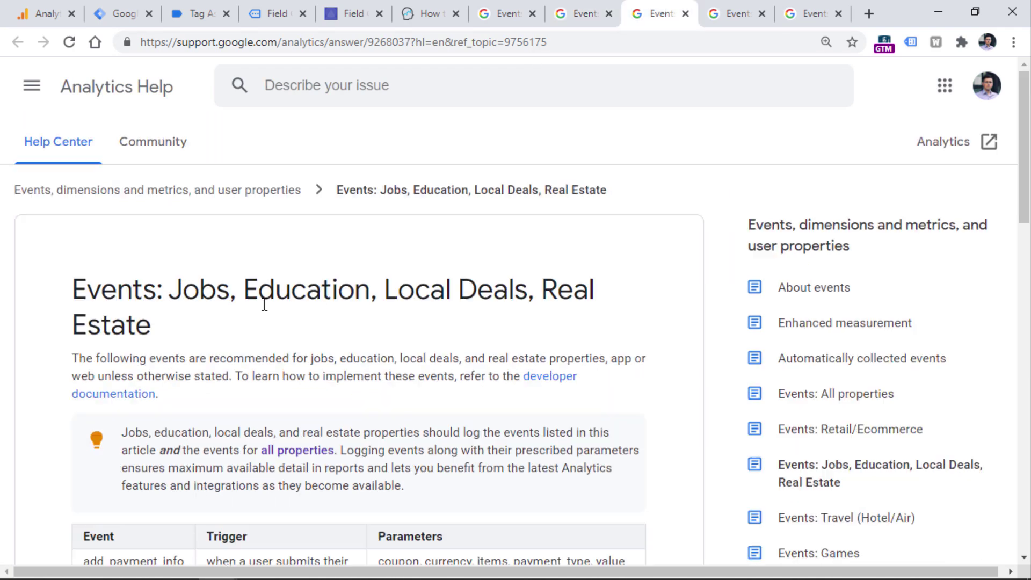
scroll(262, 310, down, 10)
scroll(241, 400, down, 5)
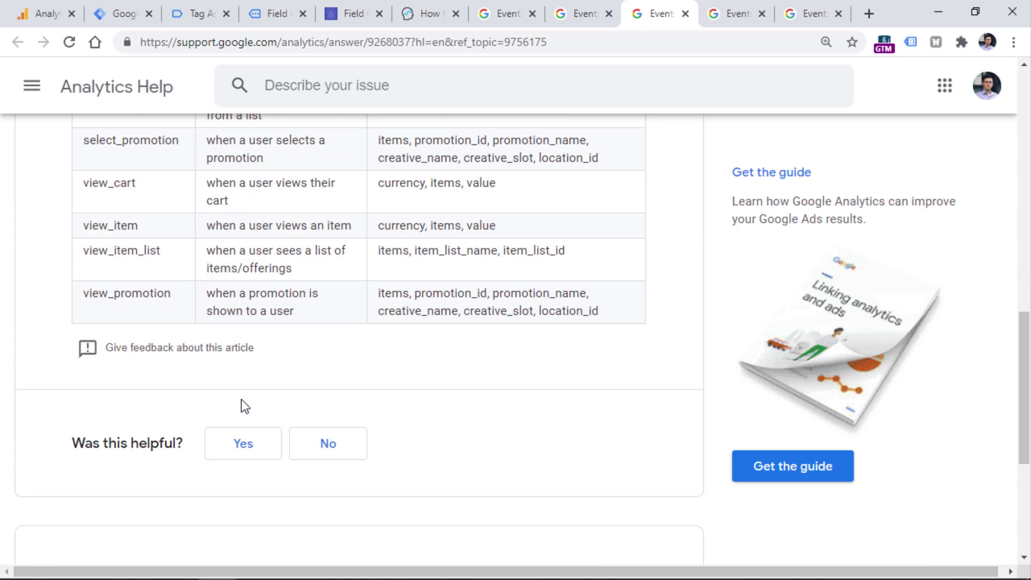
scroll(241, 400, up, 10)
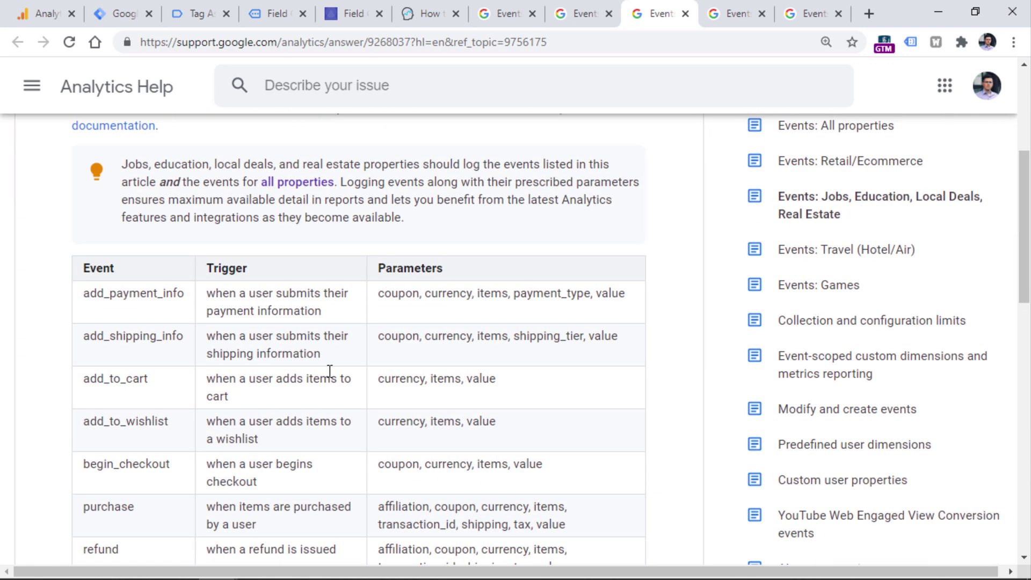
click(609, 14)
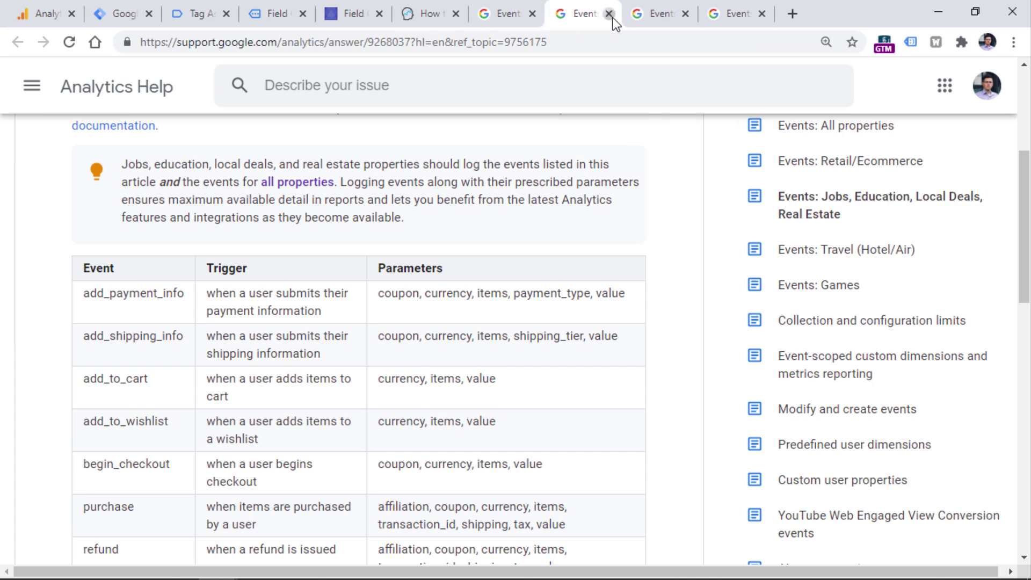
Close the remaining Analytics Help pages and set the GA4 tag's event name to form_submission.
click(608, 13)
click(608, 13)
click(609, 13)
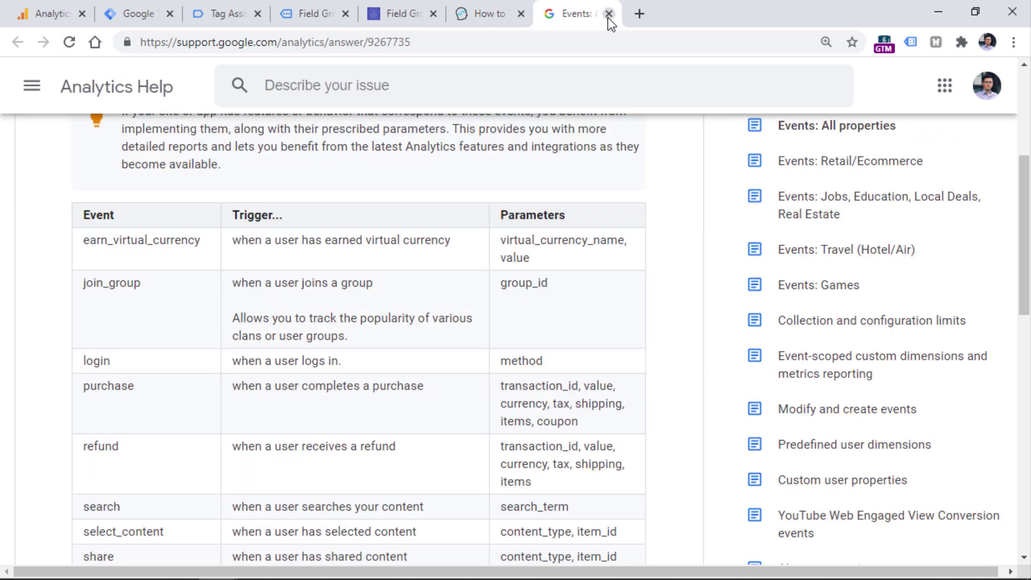
click(608, 13)
text(f)
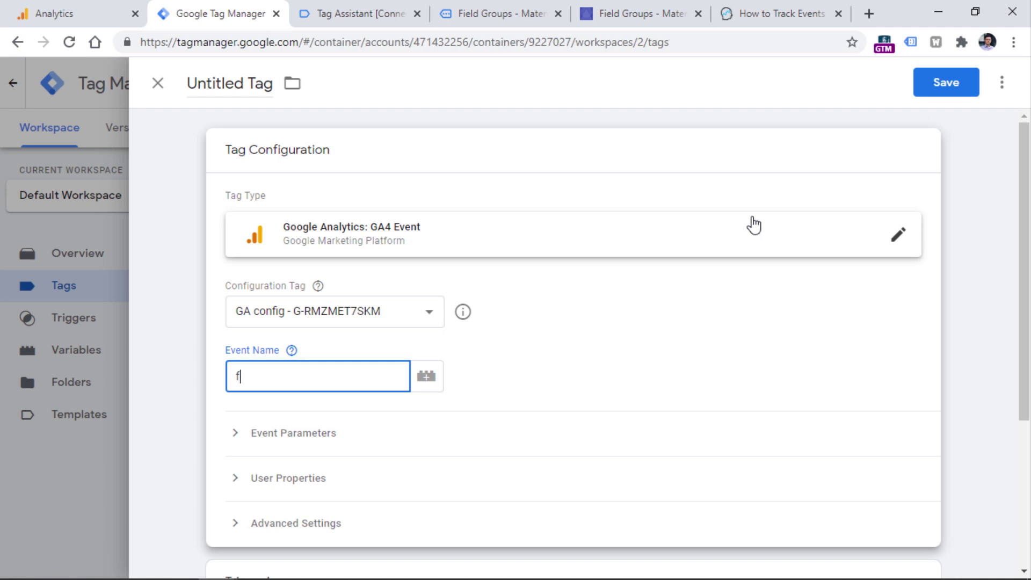
text(orm_submission)
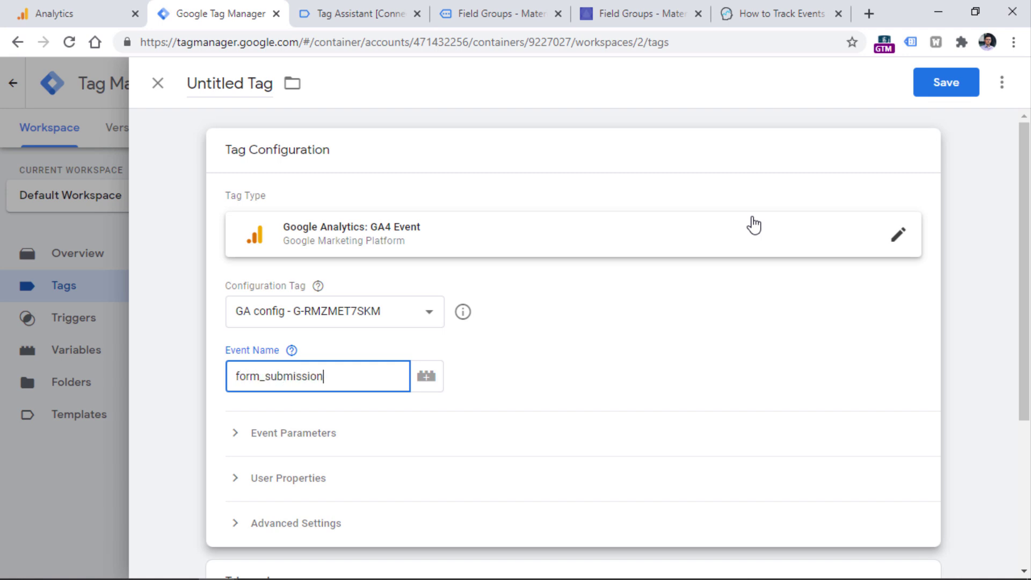
click(640, 346)
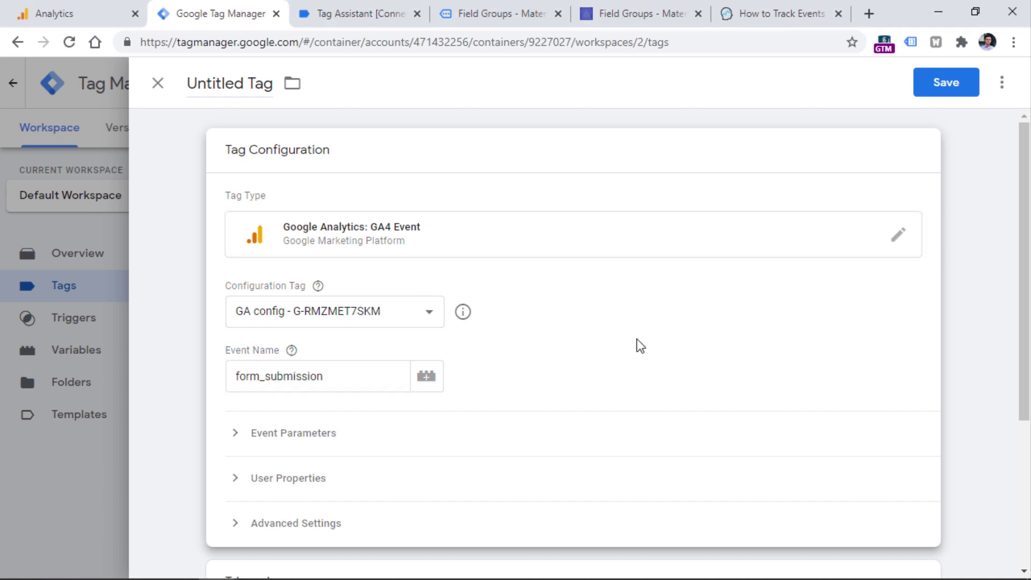
Check the formId key in Tag Assistant's data layer and add an event parameter named form_id to the GA4 tag.
click(360, 12)
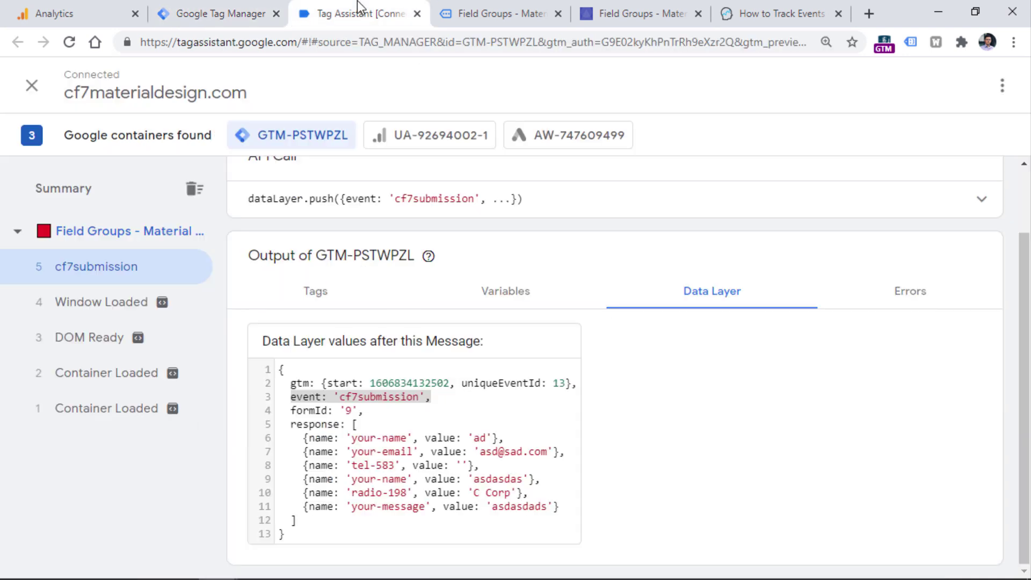
double_click(310, 412)
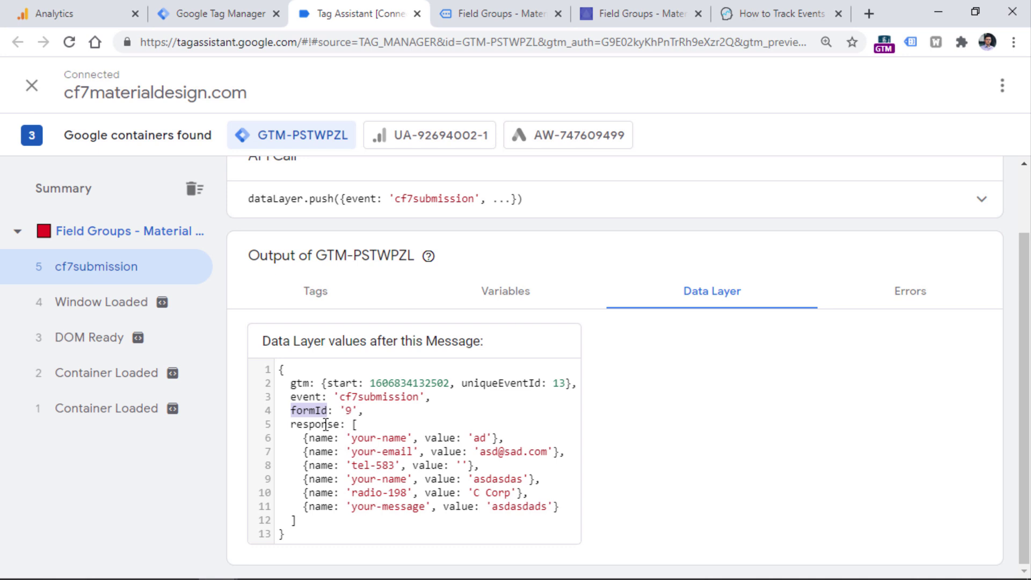
click(242, 12)
click(324, 434)
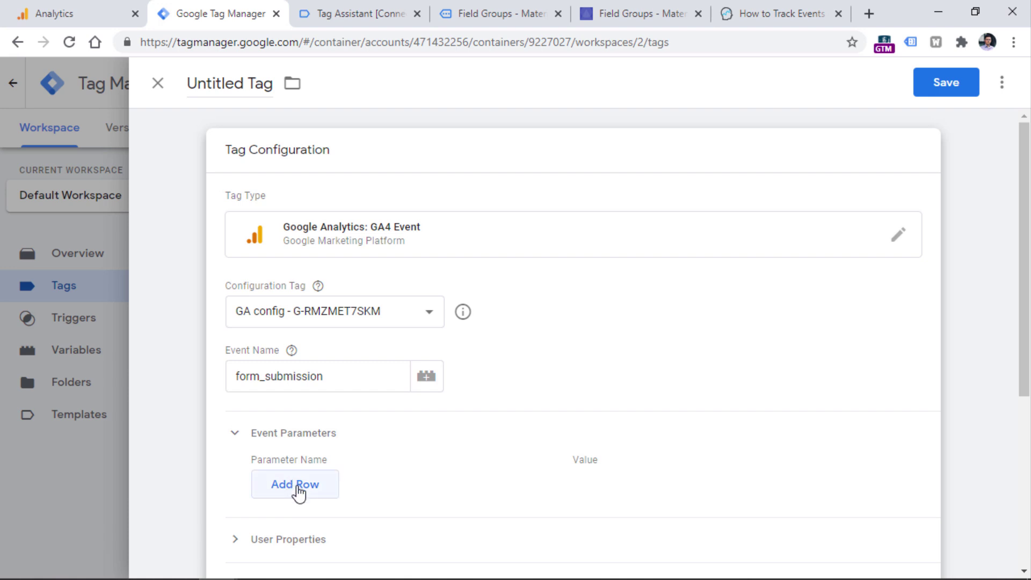
click(236, 436)
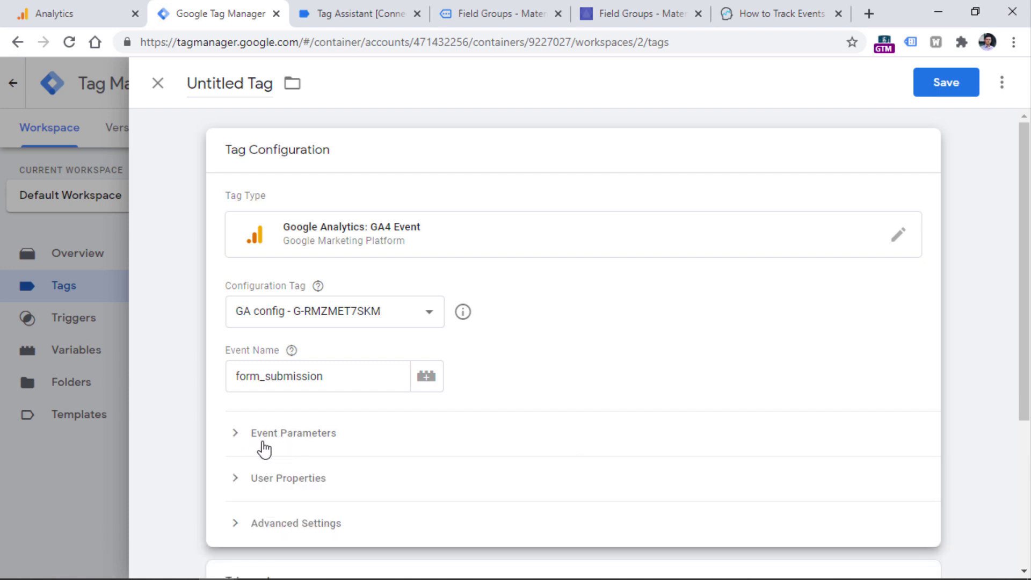
click(235, 434)
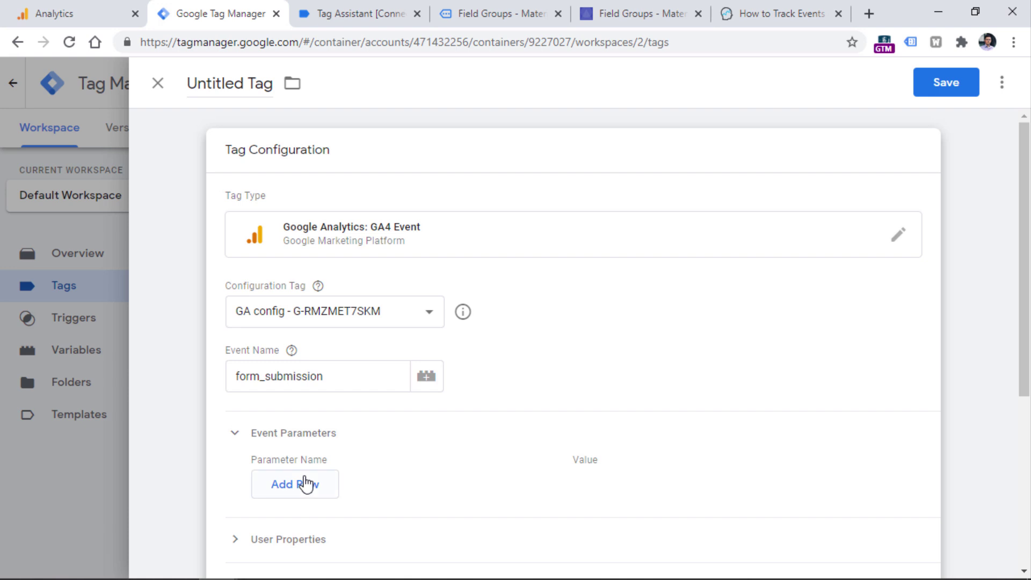
click(306, 484)
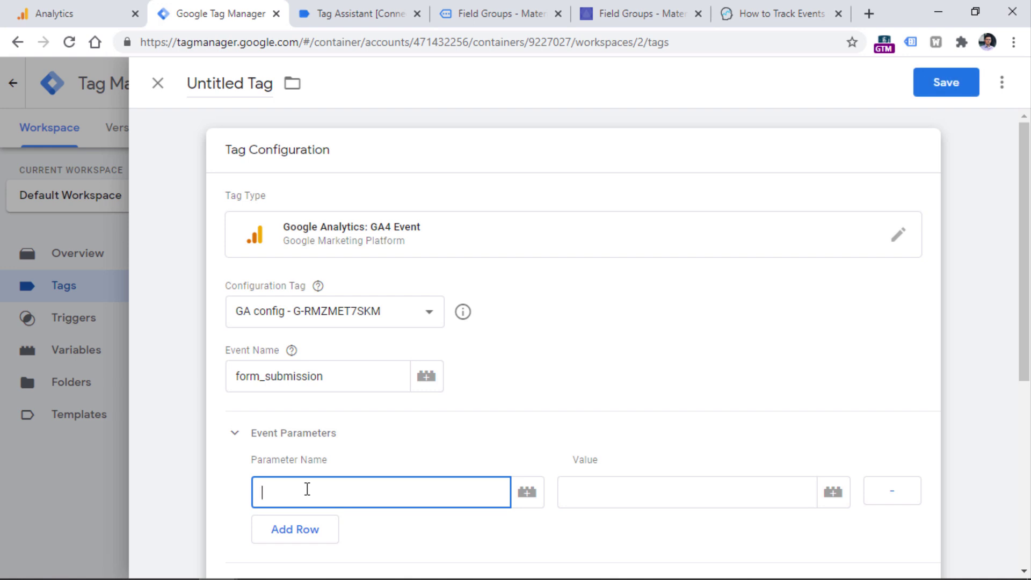
text(form_id)
Check the formId entry in Tag Assistant's data layer again and set the form_id parameter's value to the dlv - formId variable.
click(349, 12)
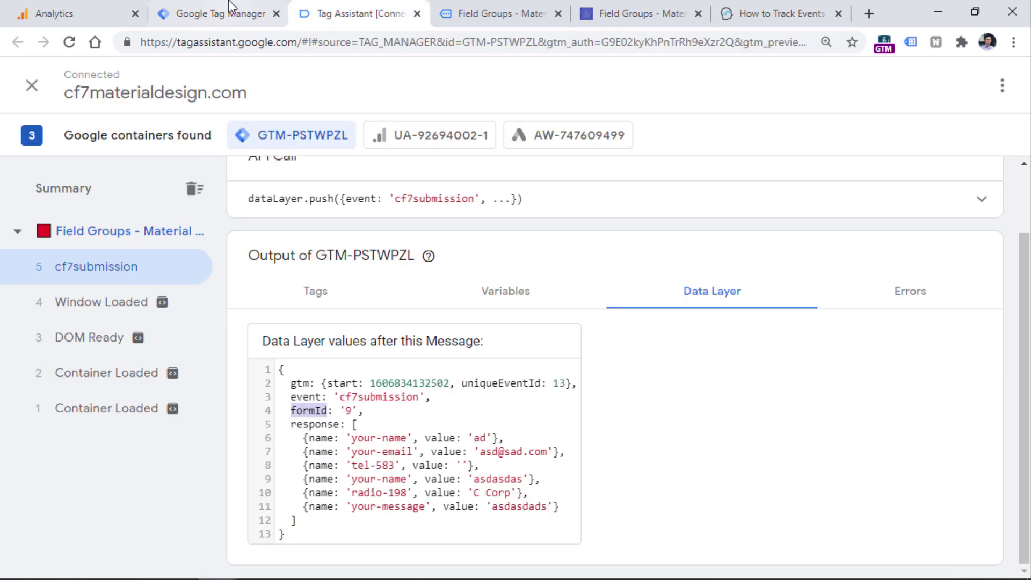
click(228, 12)
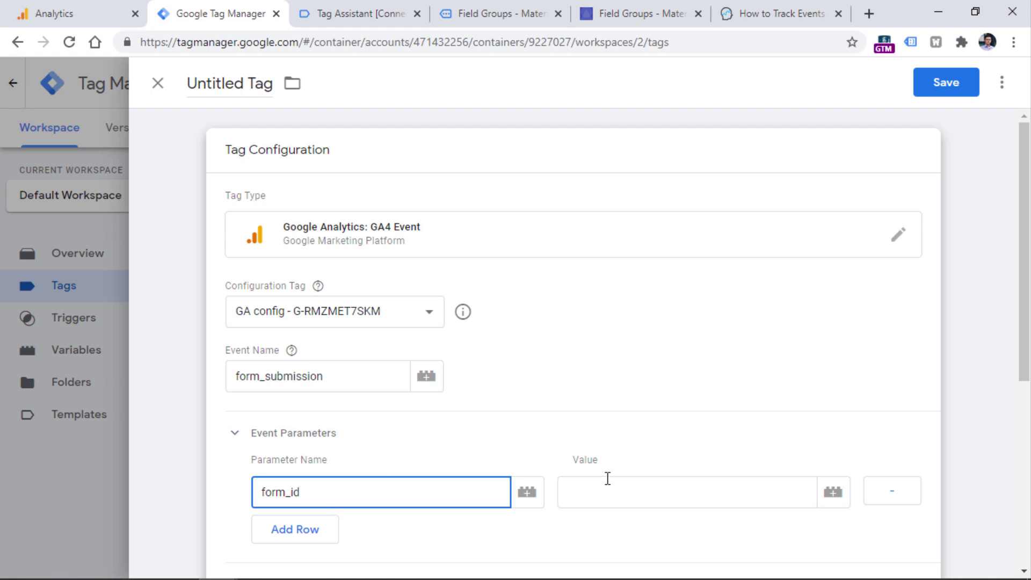
click(679, 484)
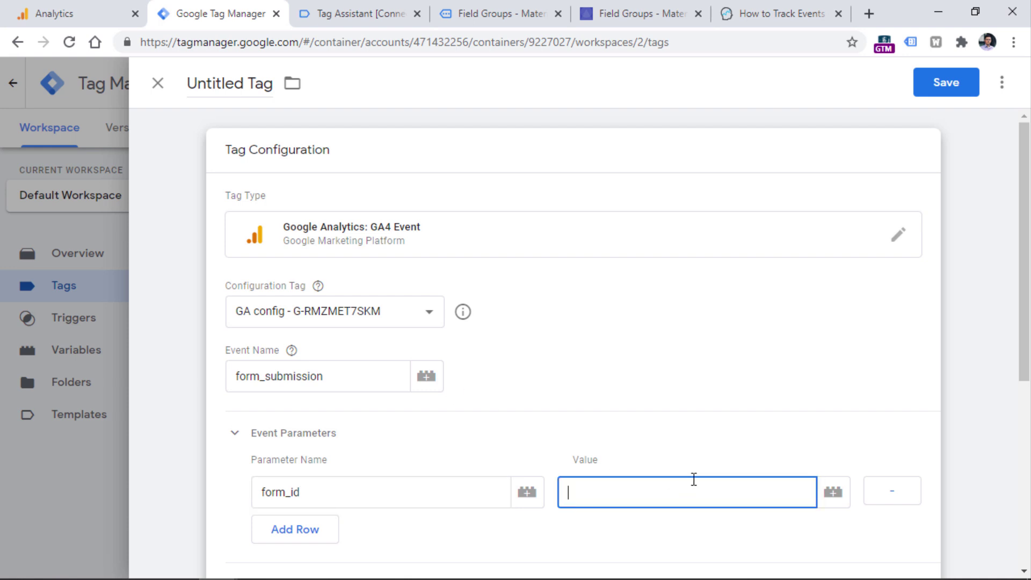
click(373, 11)
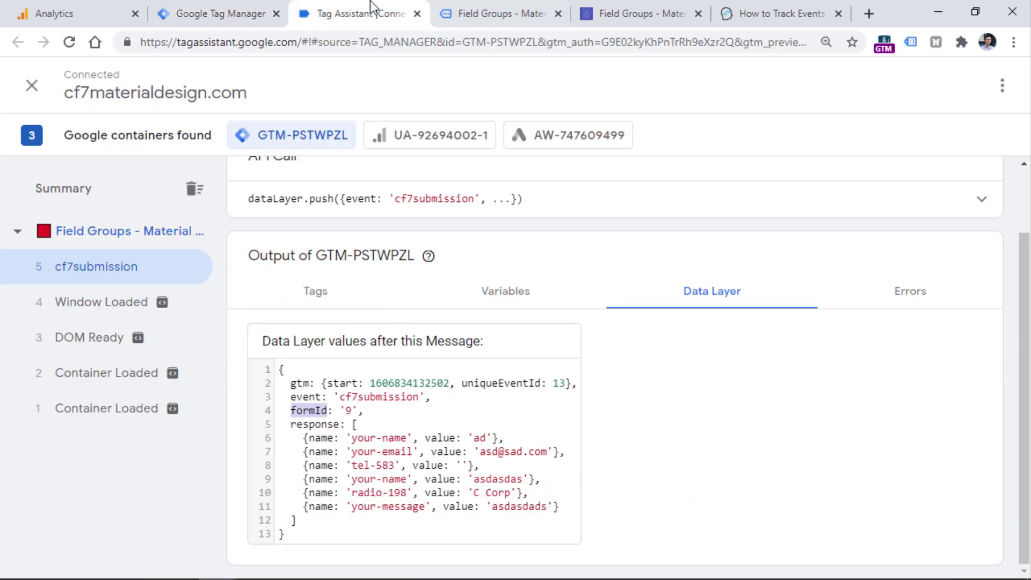
drag(358, 409, 342, 410)
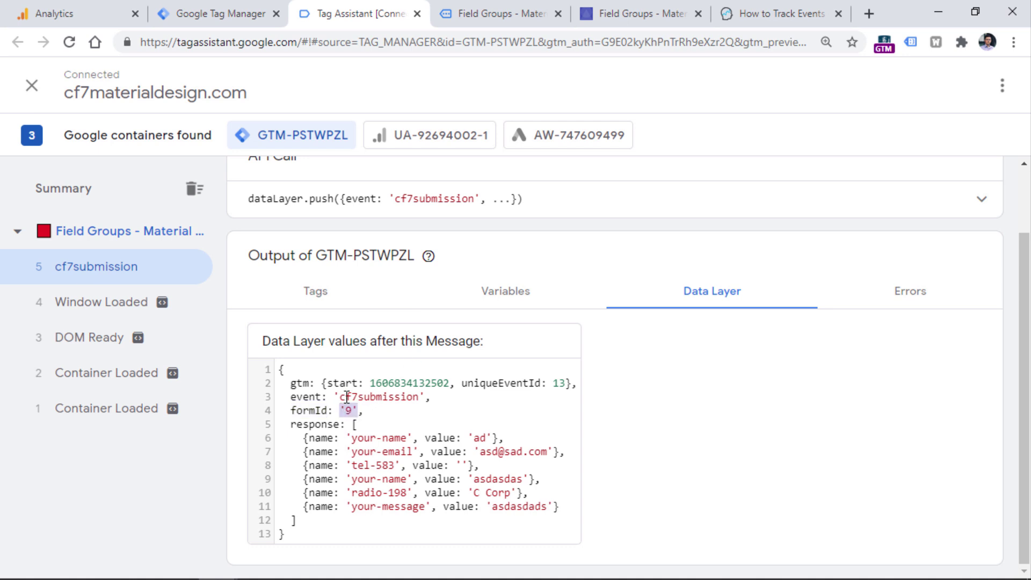
click(215, 7)
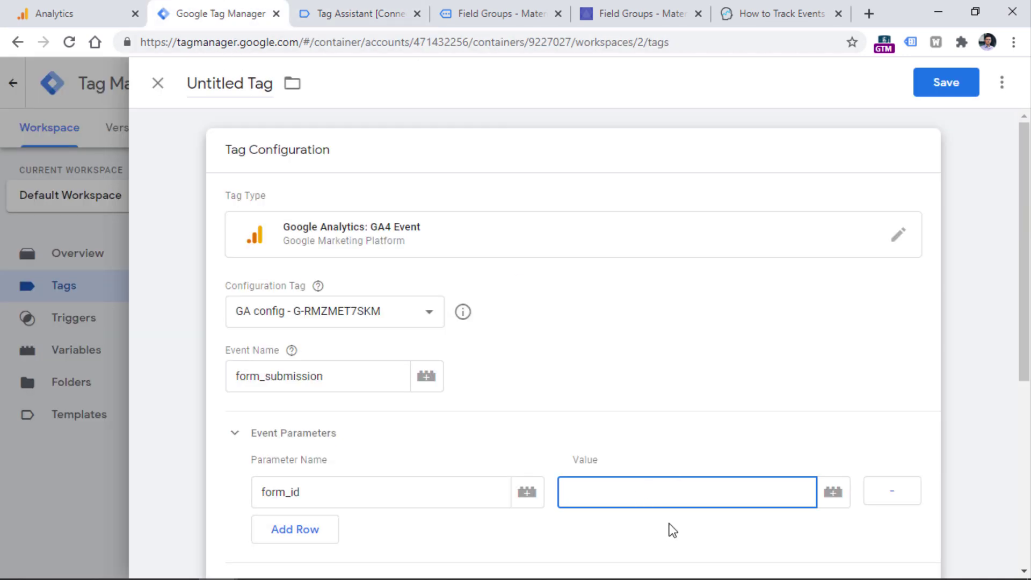
click(832, 499)
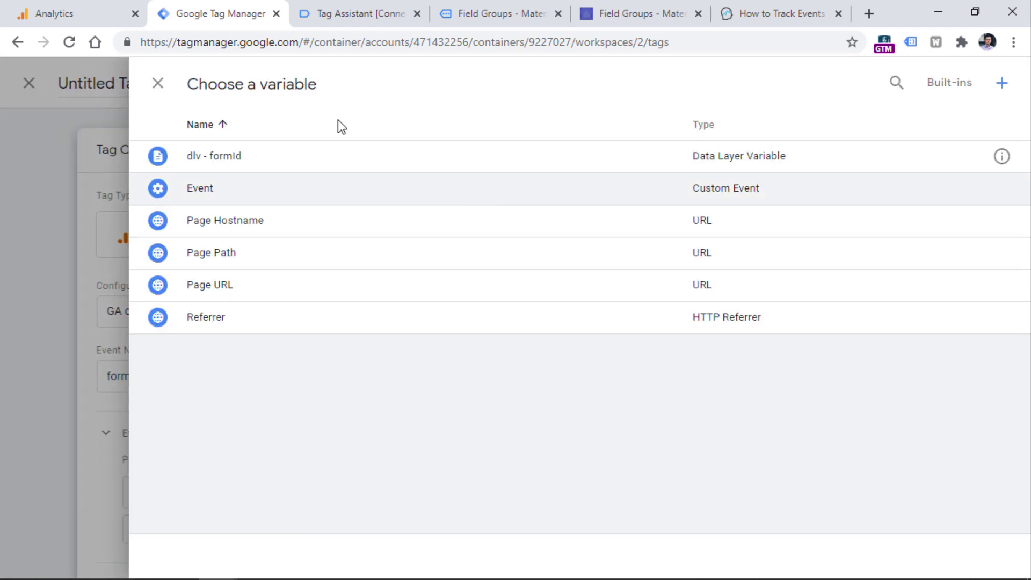
click(231, 157)
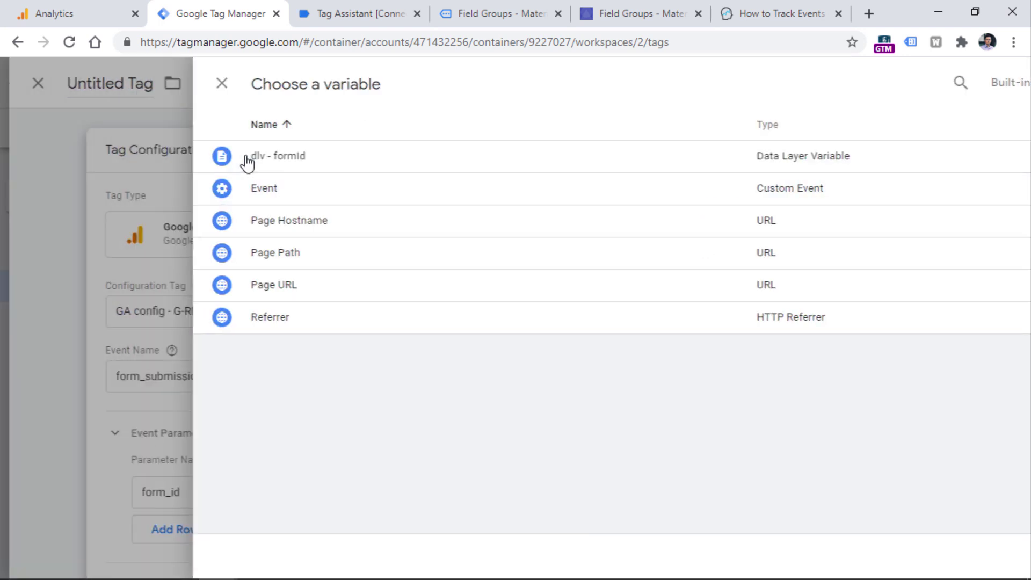
Assign the custom - cf7submission trigger, name the tag GA4 Event - form_submission, and save it.
scroll(587, 267, down, 6)
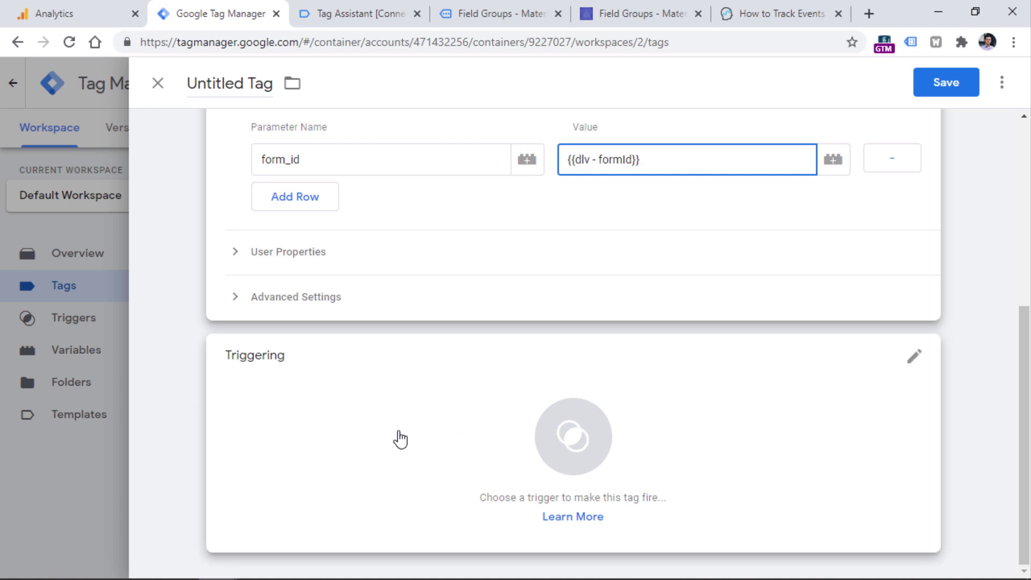
click(914, 357)
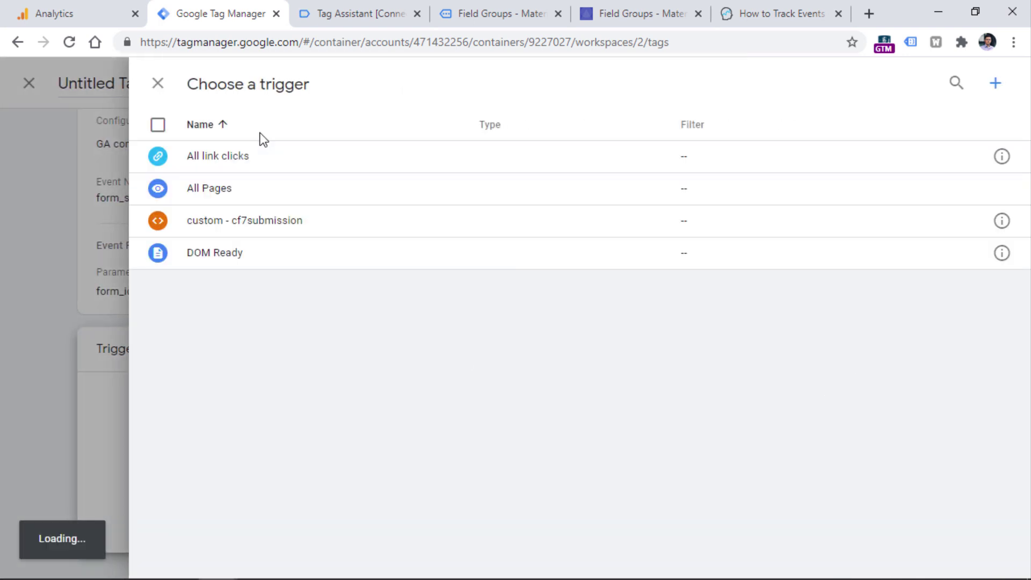
click(246, 227)
text(GA4 Event - form_submission)
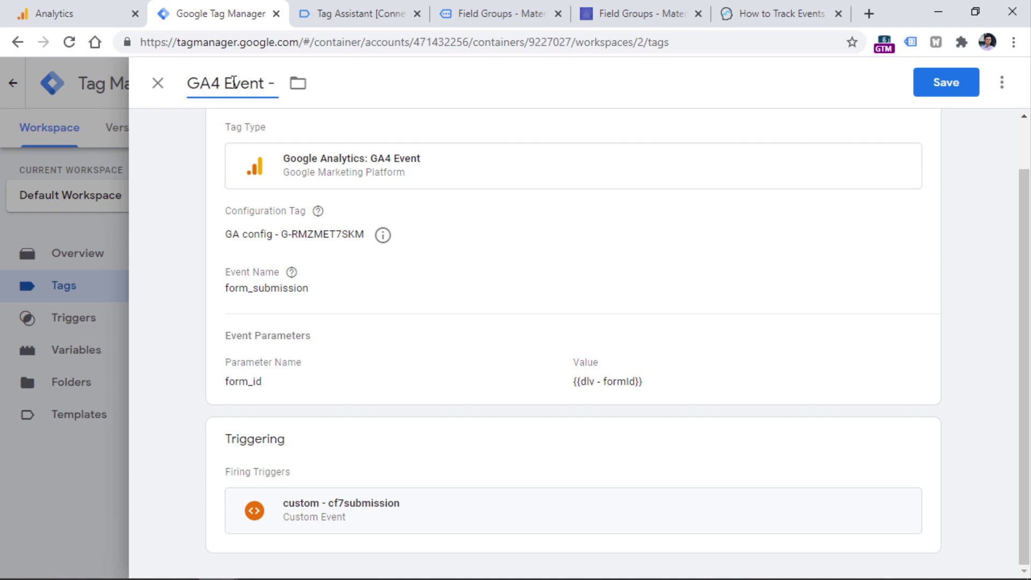
click(944, 91)
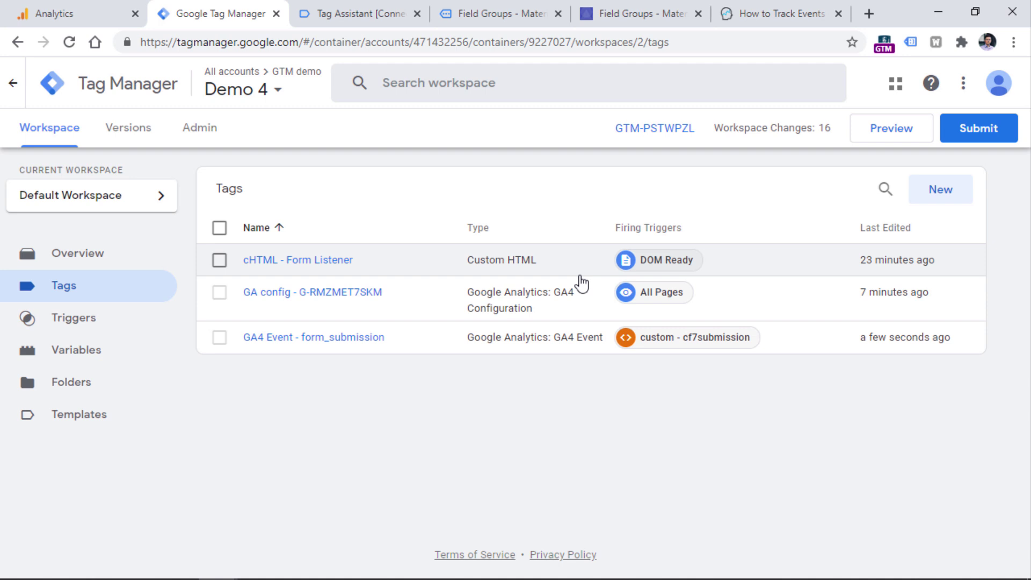
Start preview mode and fill in the demo form's name, email and business name fields with test data.
click(893, 134)
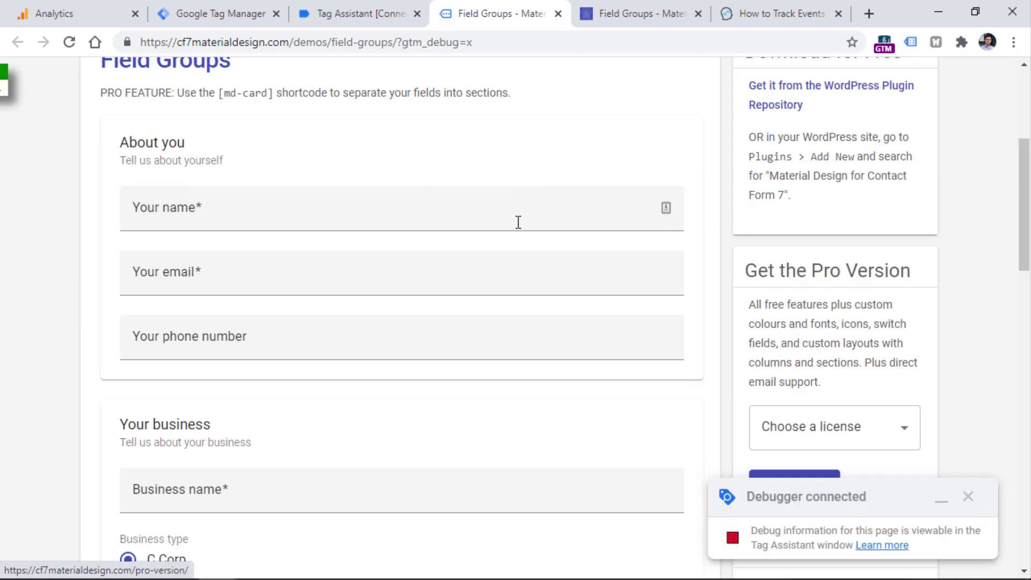
click(299, 206)
text(asd)
click(283, 292)
text(asdjga)
key(Tab)
key(Tab)
text(asd)
Enter the enquiry message "asdasd" and send the demo form.
scroll(225, 266, down, 9)
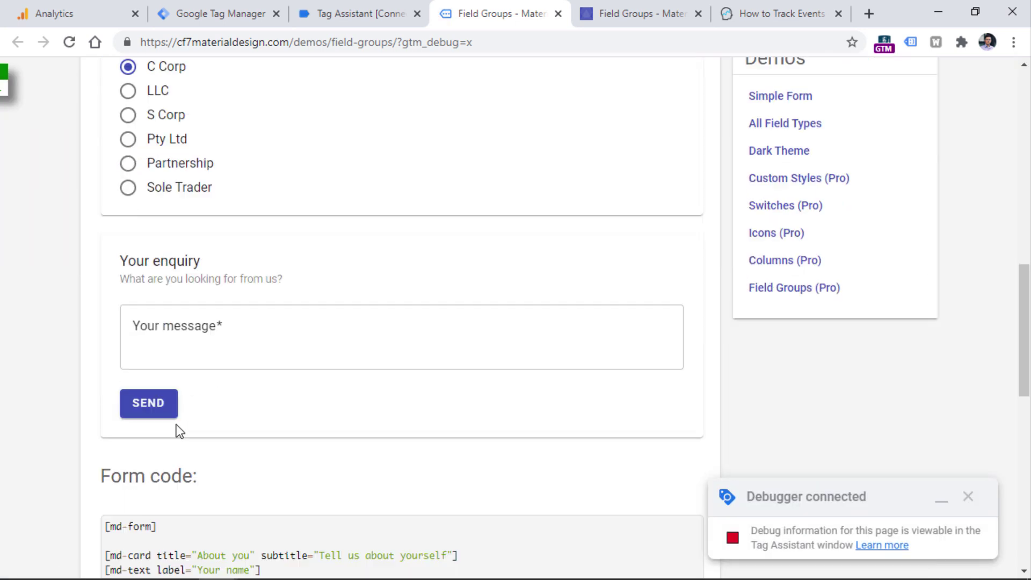
text(asdasd)
scroll(179, 429, down, 1)
click(154, 370)
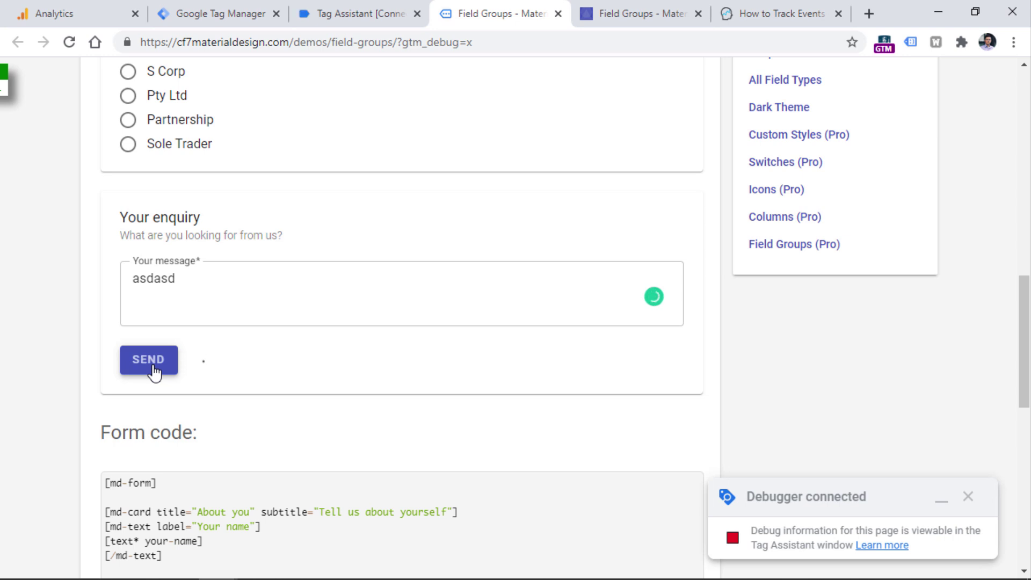
drag(98, 422, 303, 417)
Continue into Tag Assistant and examine which tags fired on the cf7submission event.
click(340, 7)
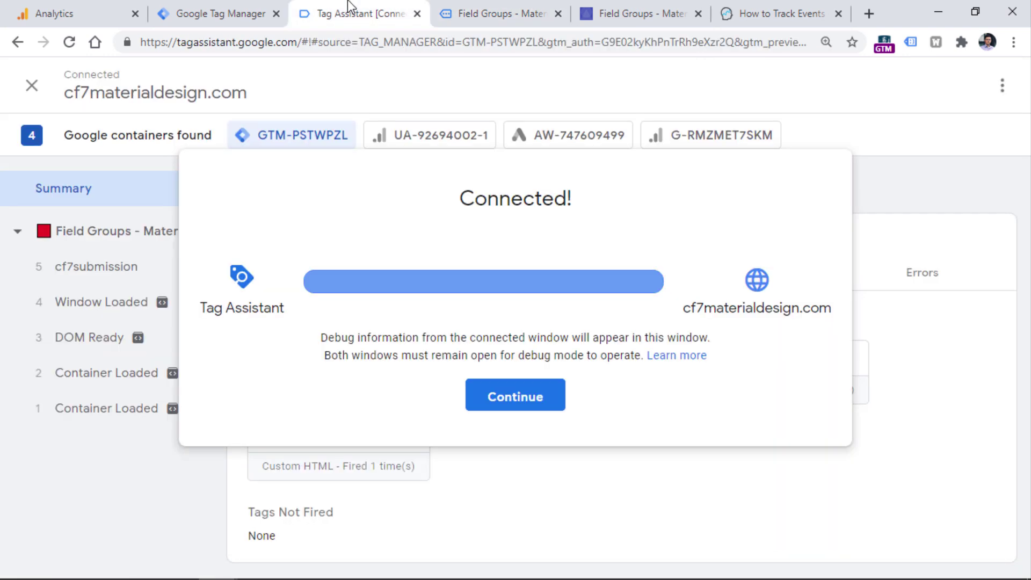
click(527, 414)
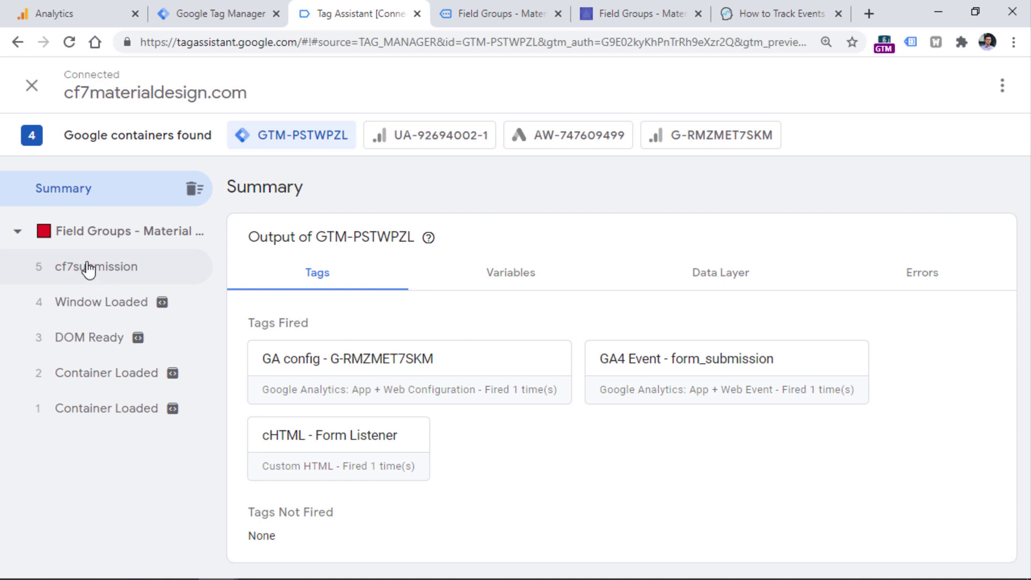
click(104, 275)
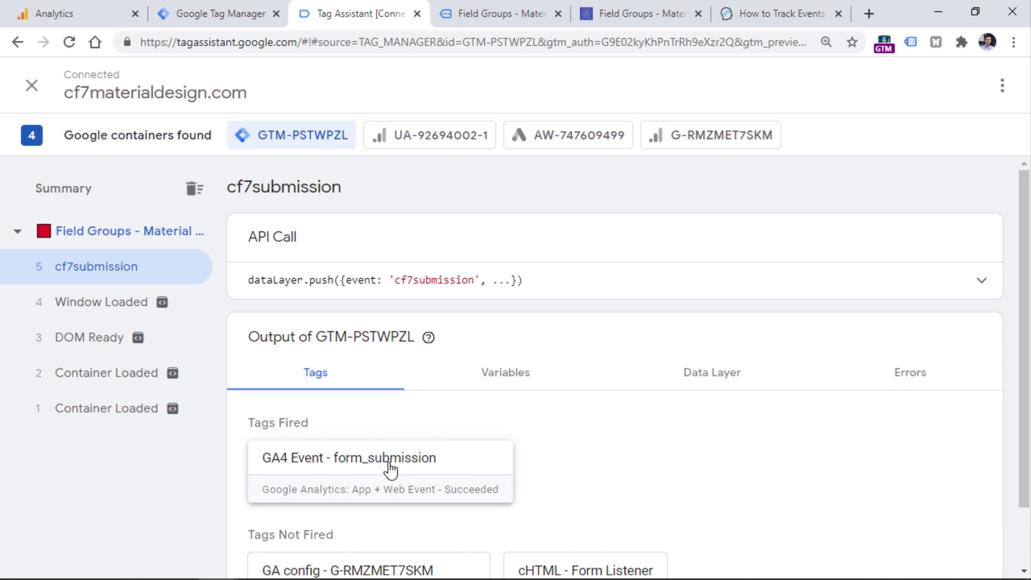
Switch to Google Analytics, expand the navigation and open DebugView for the GA4 demo property.
click(75, 3)
click(143, 83)
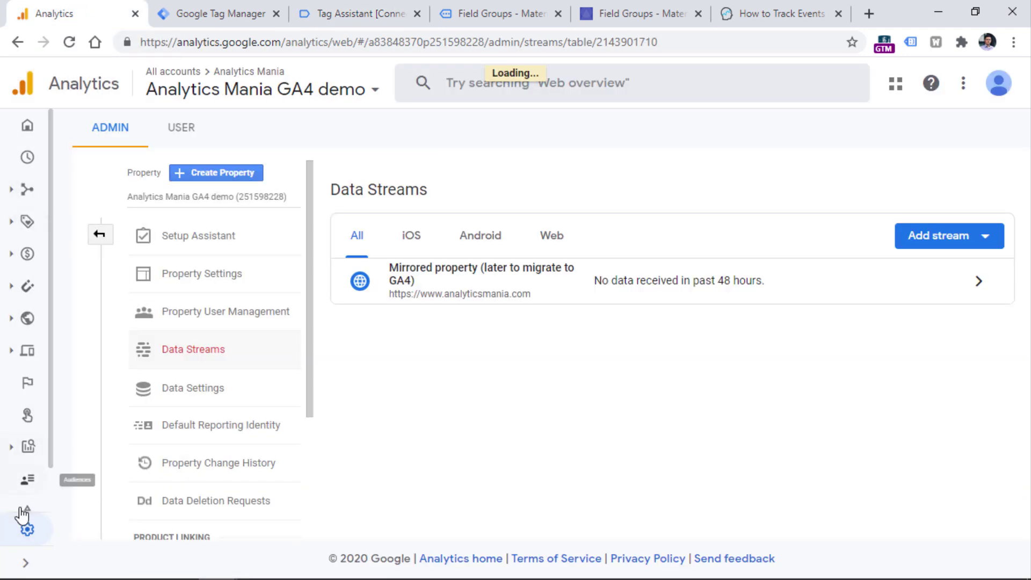
click(27, 563)
scroll(88, 236, down, 5)
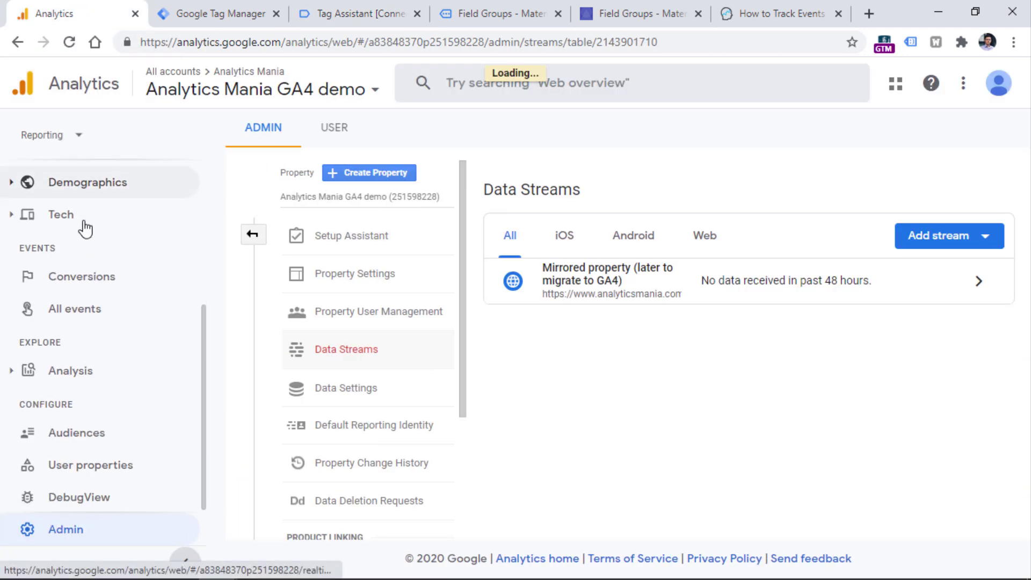
click(75, 494)
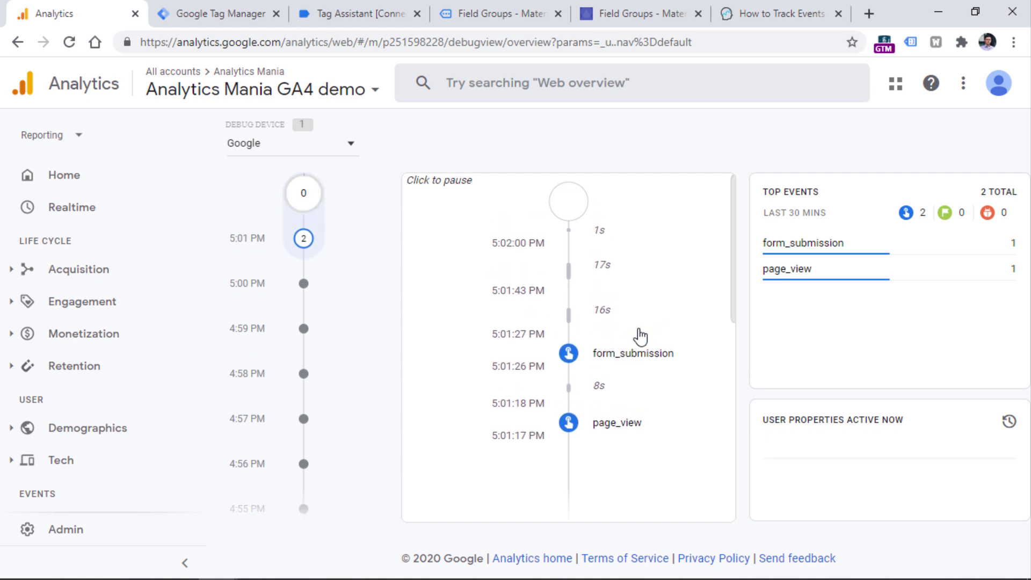
Inspect the form_submission event's parameters in DebugView, expand form_id to read its value, and switch back to the Field Groups demo page.
click(628, 371)
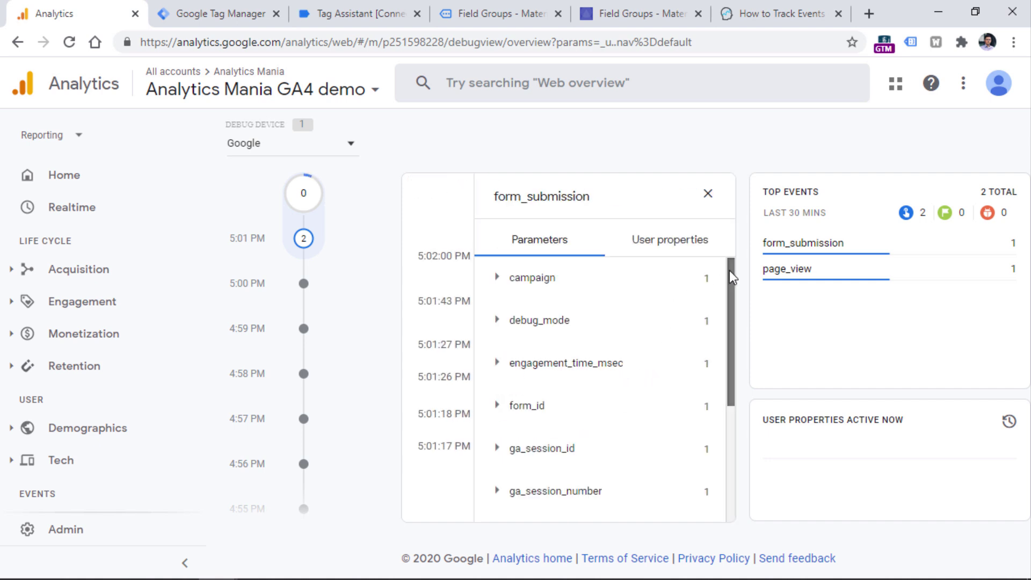
mouse_move(729, 269)
mouse_down()
mouse_move(729, 372)
mouse_move(730, 266)
mouse_up()
click(499, 408)
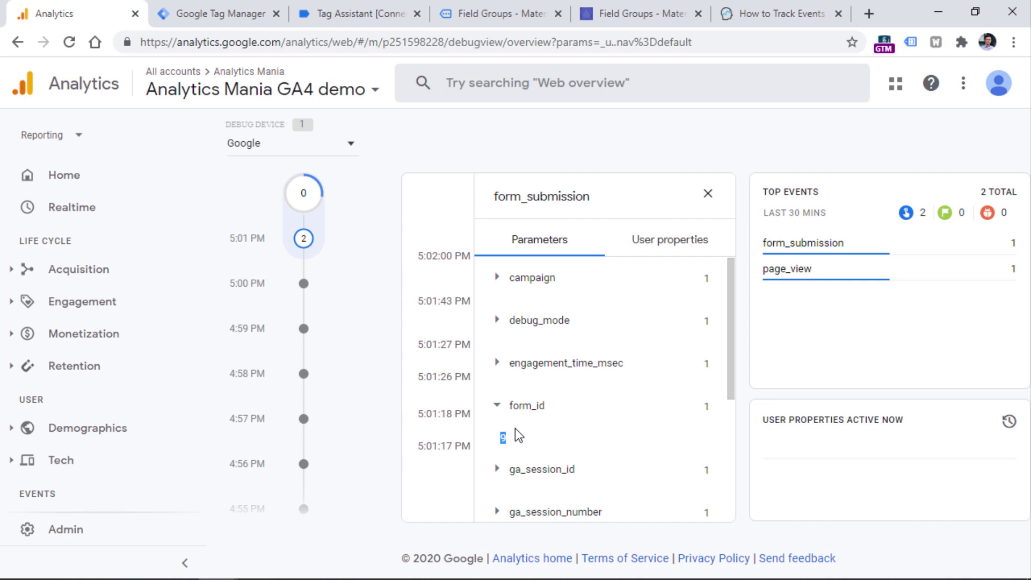
click(631, 9)
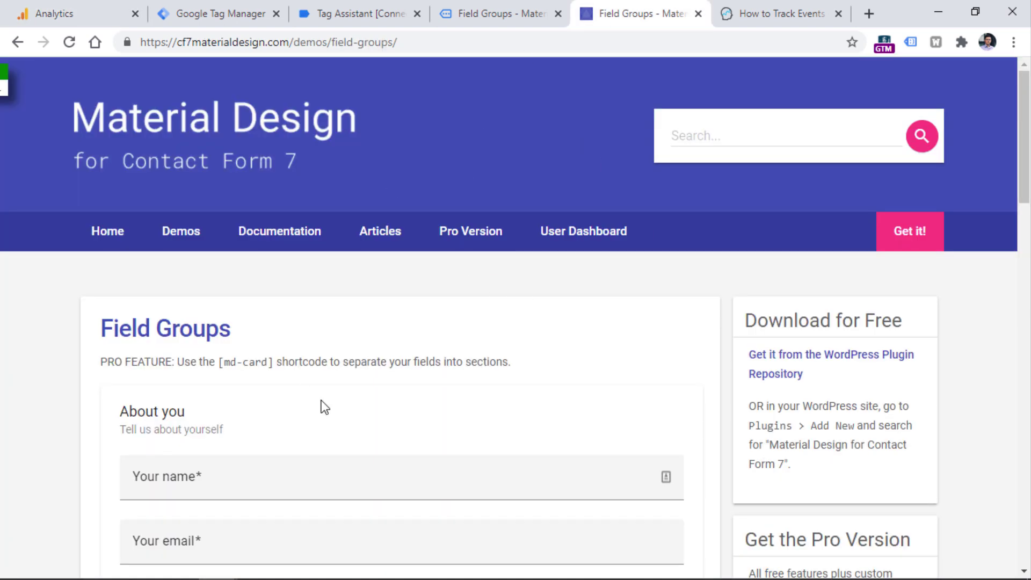
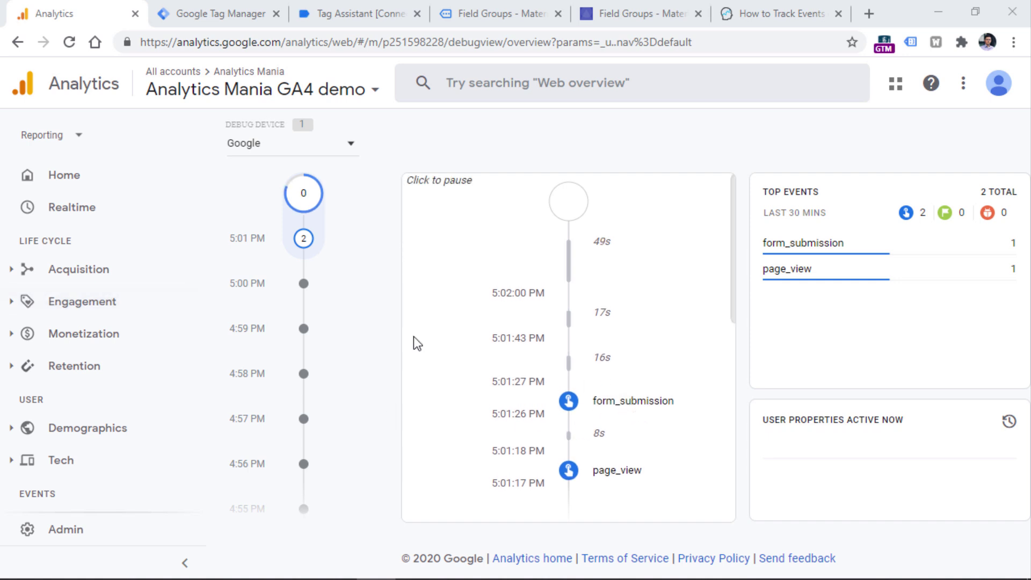
Open the custom definitions from the All events page and start a new custom dimension.
scroll(111, 238, down, 5)
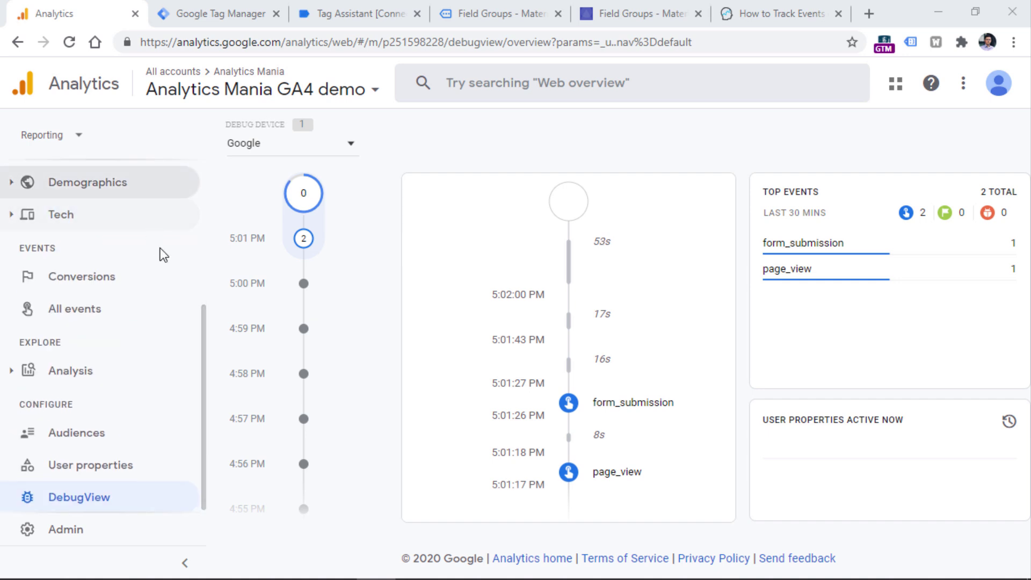
click(76, 314)
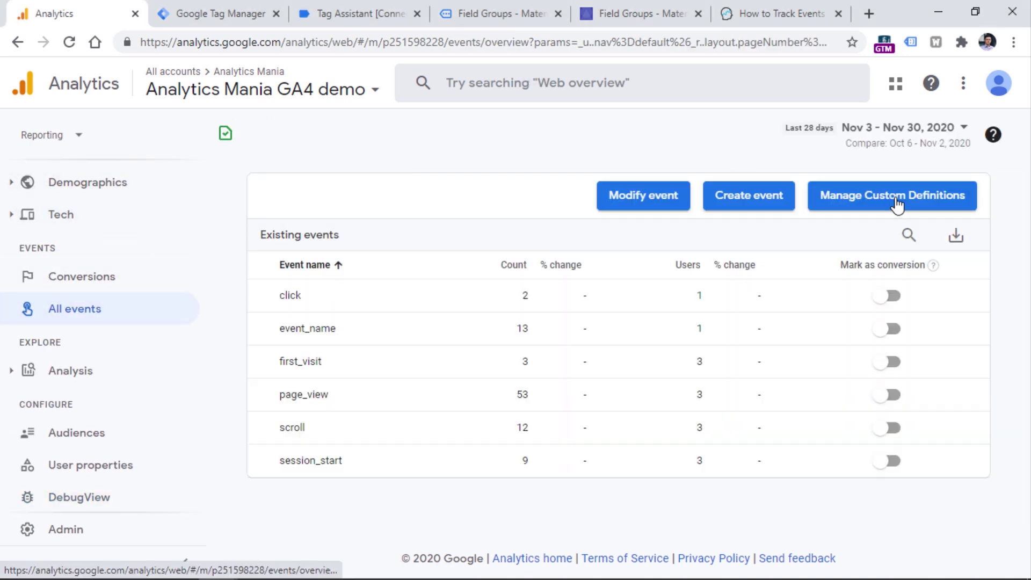
click(895, 201)
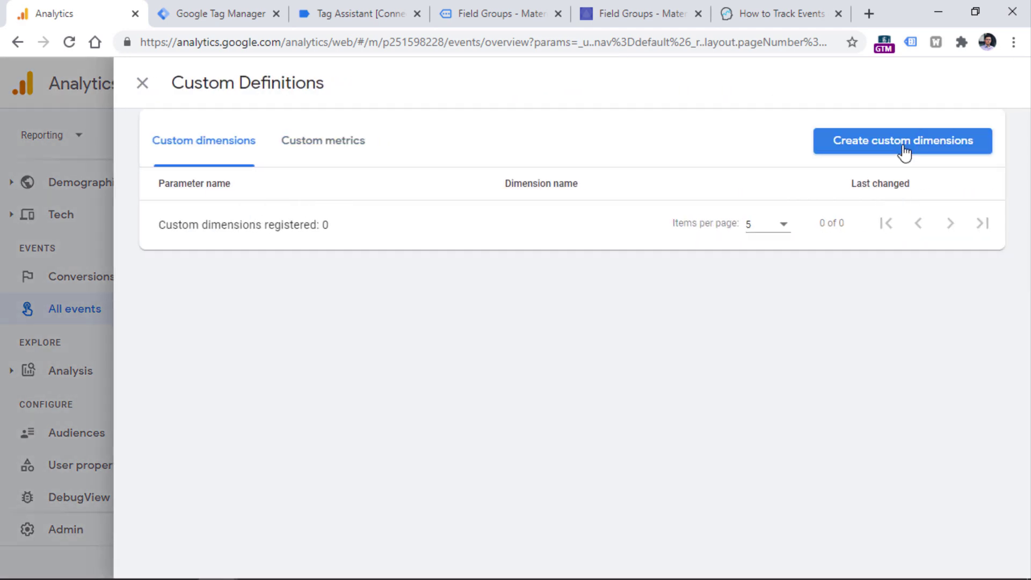
click(905, 150)
click(274, 213)
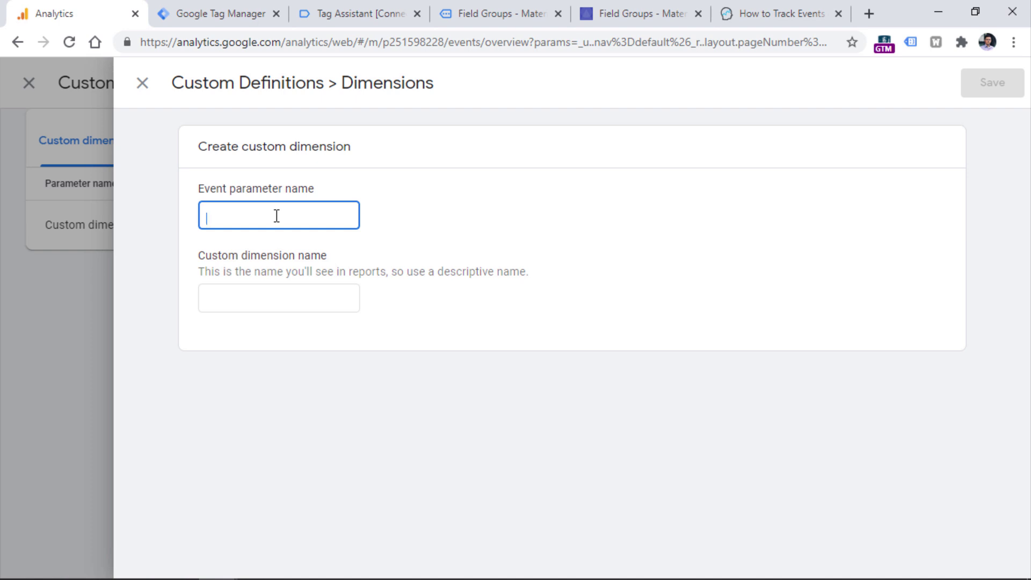
Switch to Google Tag Manager and copy the parameter name form_id from the GA4 Event - form_submission tag.
click(199, 6)
click(327, 338)
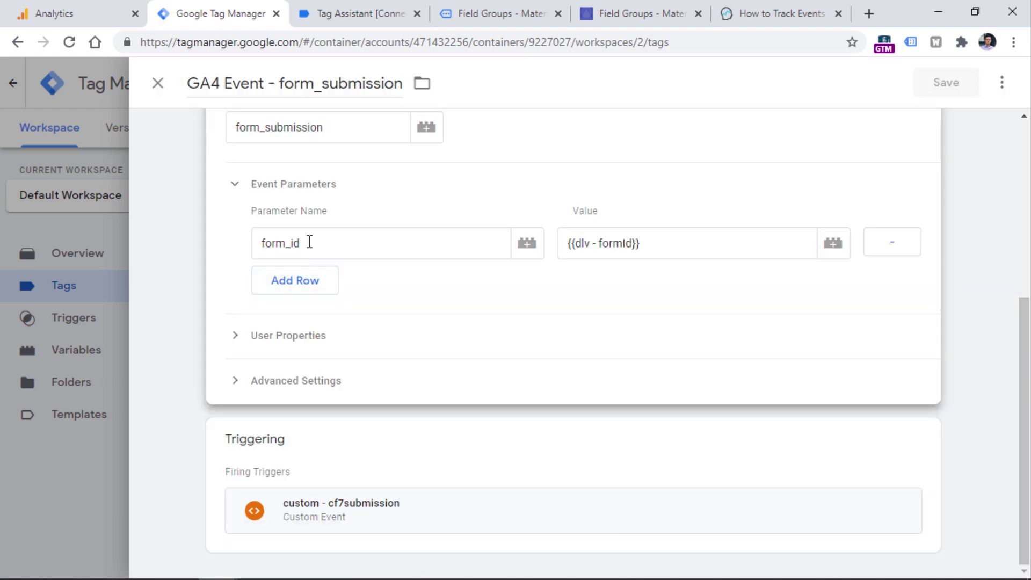
double_click(308, 241)
right_click(288, 241)
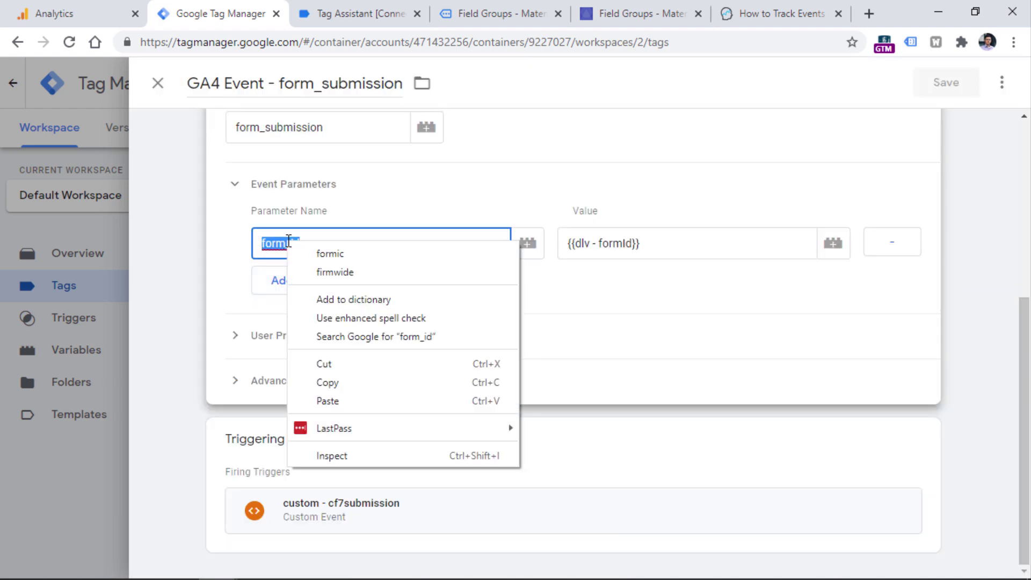
click(326, 382)
Back in Google Analytics, register form_id as the custom dimension's event parameter, save it and close the custom definitions.
click(64, 13)
click(265, 216)
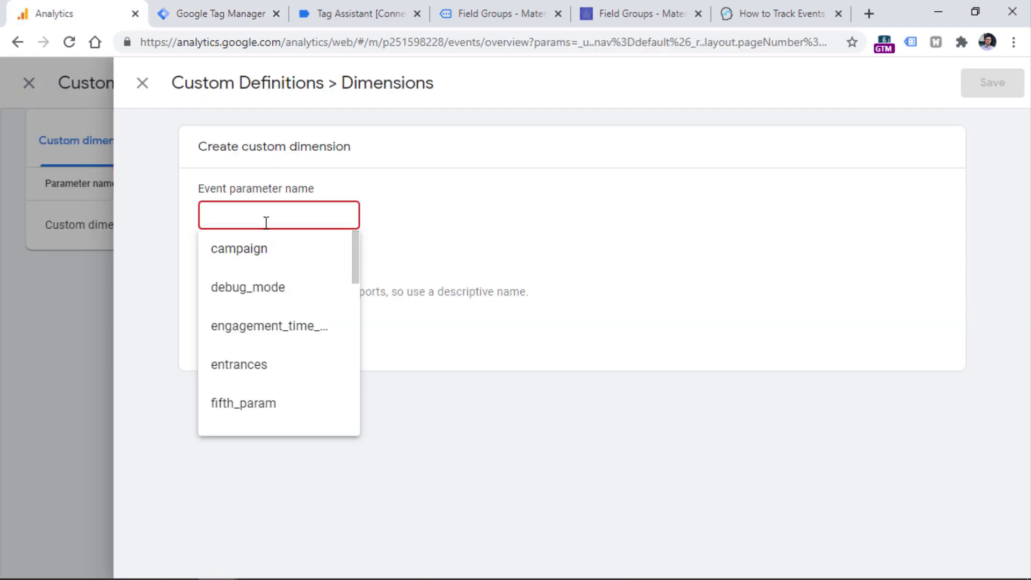
right_click(266, 221)
click(308, 345)
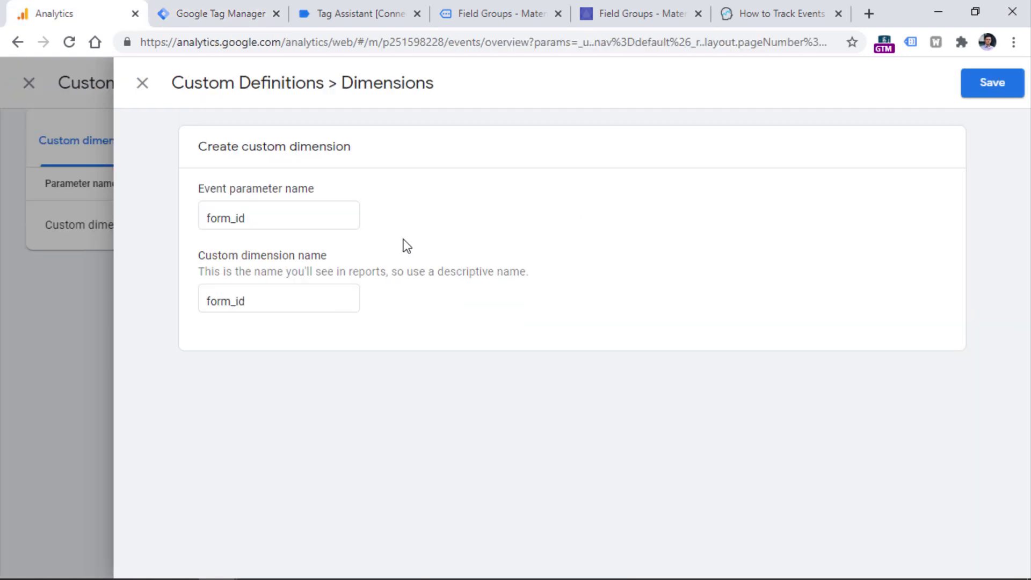
click(968, 97)
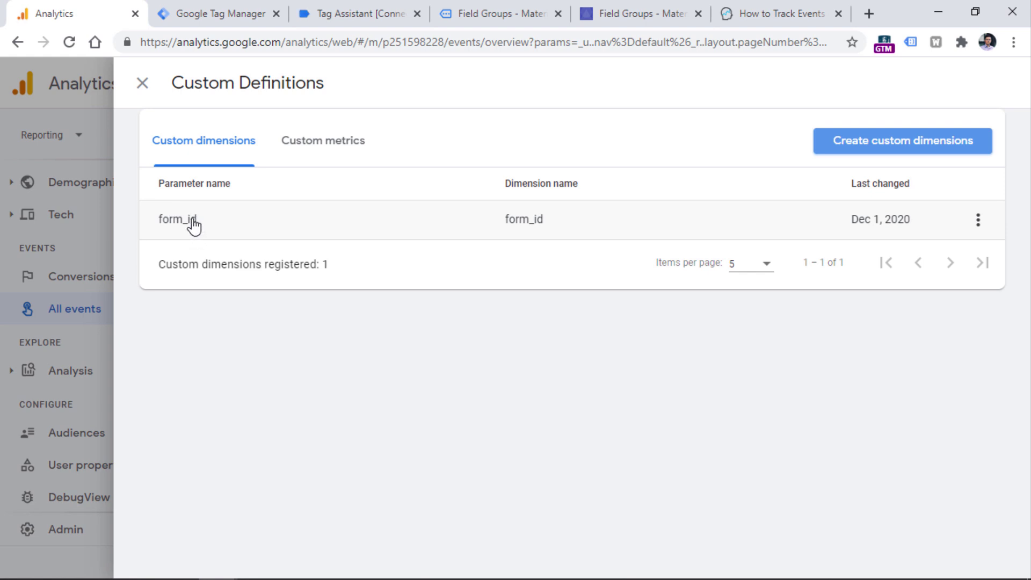
key(Escape)
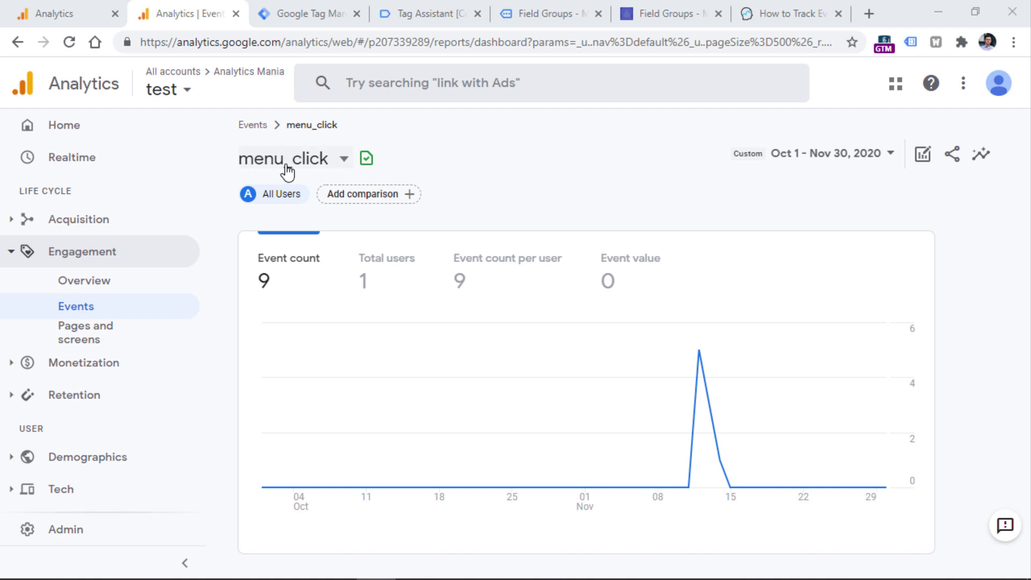
Examine the MENU_ITEM_URL and MENU_ITEM_NAME custom parameter cards in the menu_click event report of the test property.
scroll(781, 225, down, 5)
scroll(780, 224, down, 5)
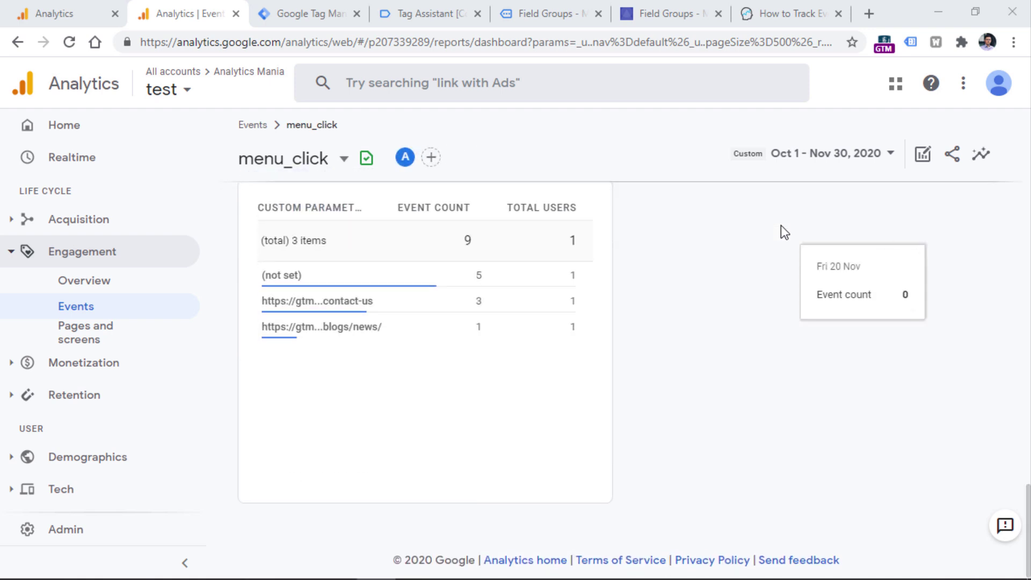
scroll(1026, 499, up, 4)
drag(330, 400, 237, 398)
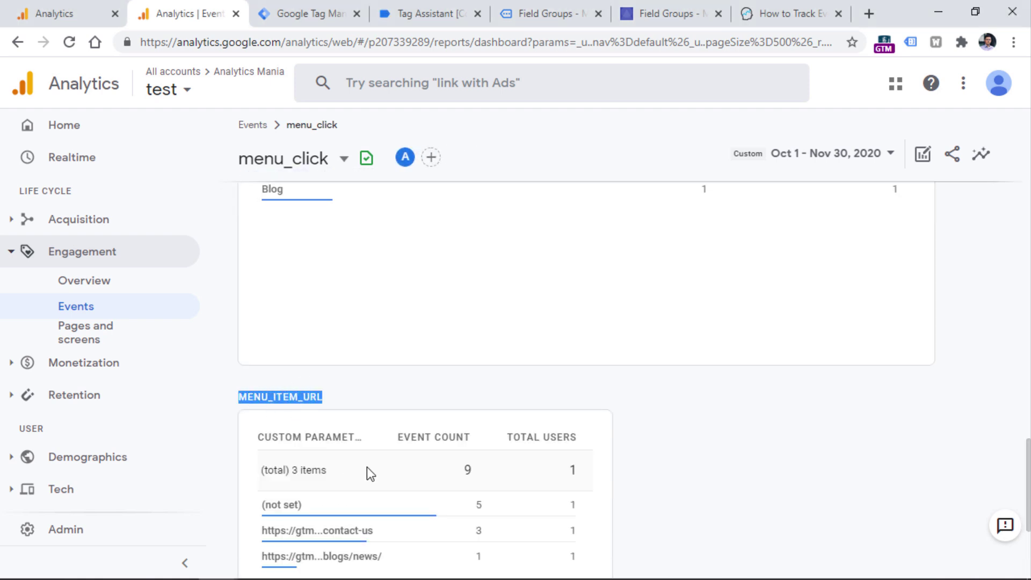
scroll(1024, 460, up, 4)
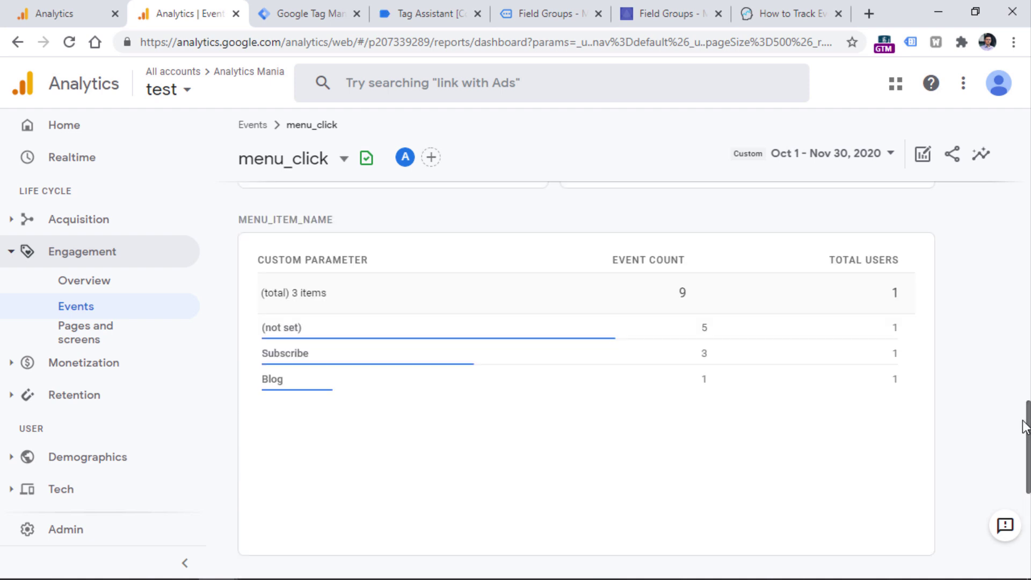
drag(336, 248, 239, 252)
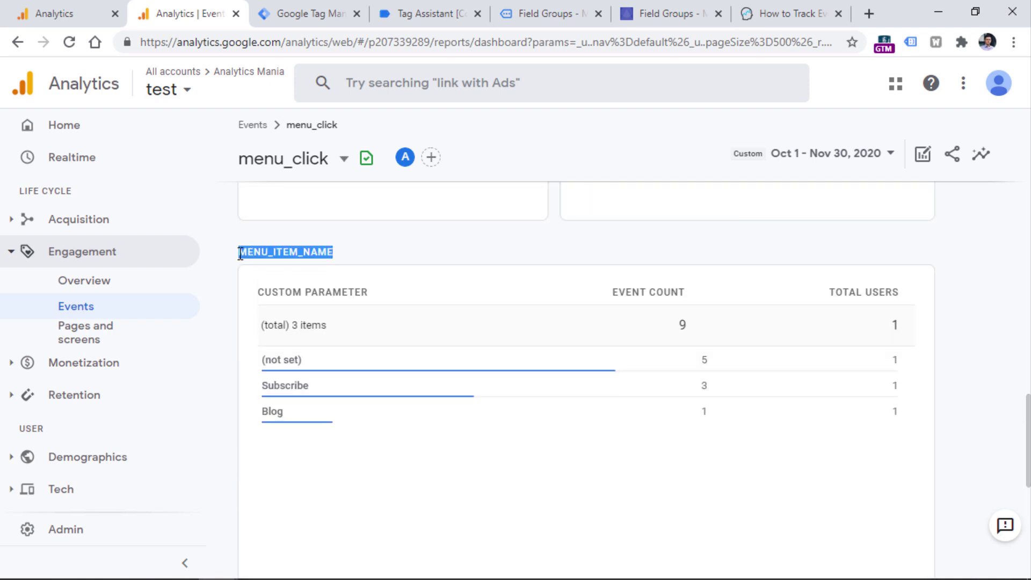
click(240, 259)
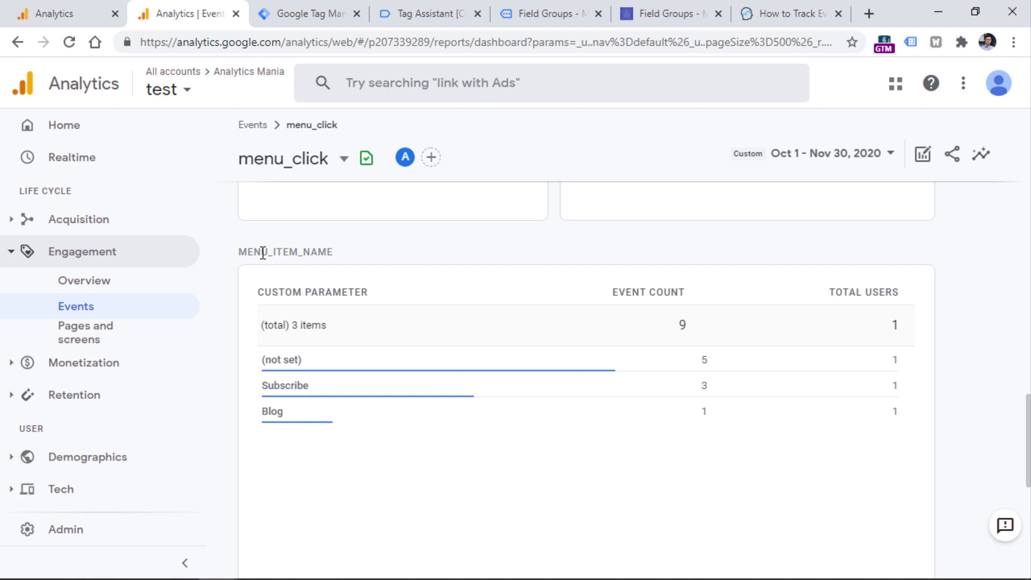
drag(240, 252, 375, 251)
click(376, 251)
scroll(328, 246, up, 10)
Open menu_click from the Events report, review its custom parameter cards again, and switch to the How to Track Events article.
click(83, 306)
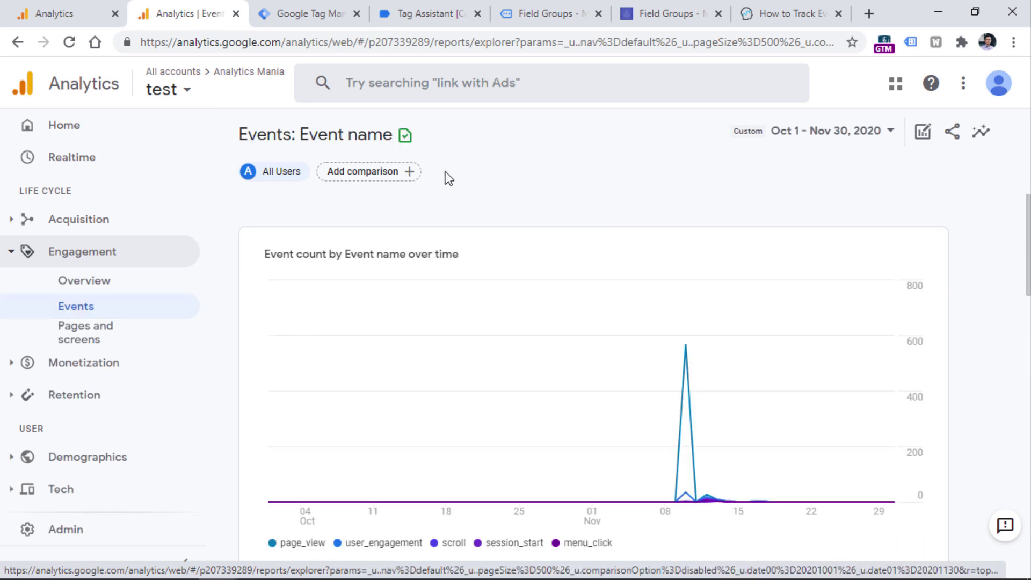
scroll(435, 207, down, 15)
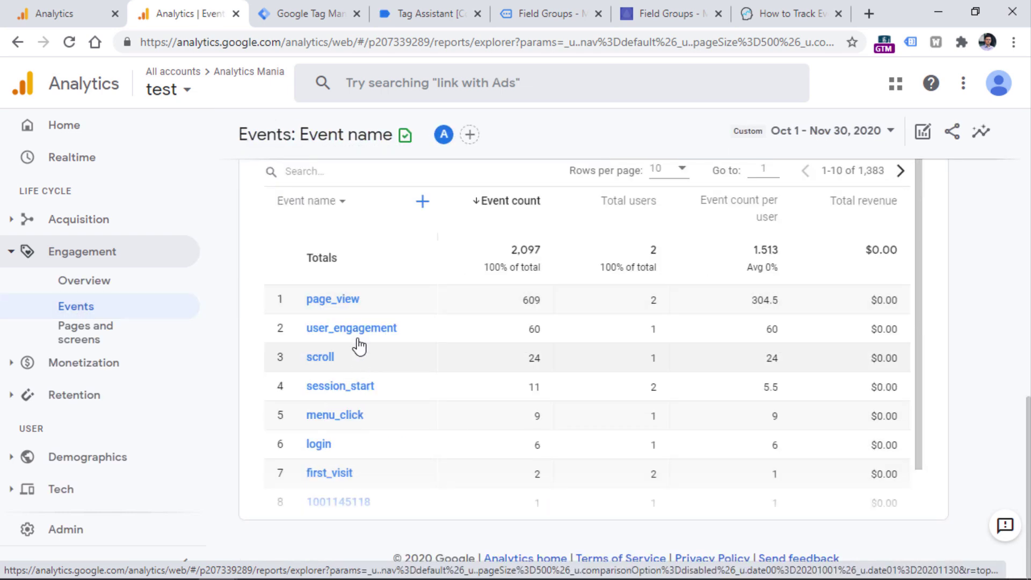
click(341, 414)
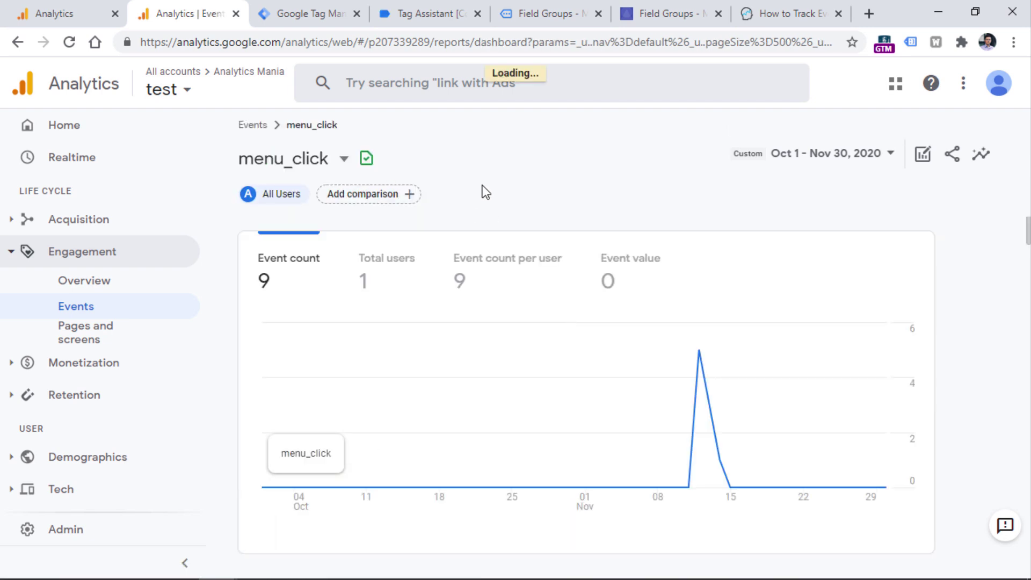
scroll(488, 302, down, 10)
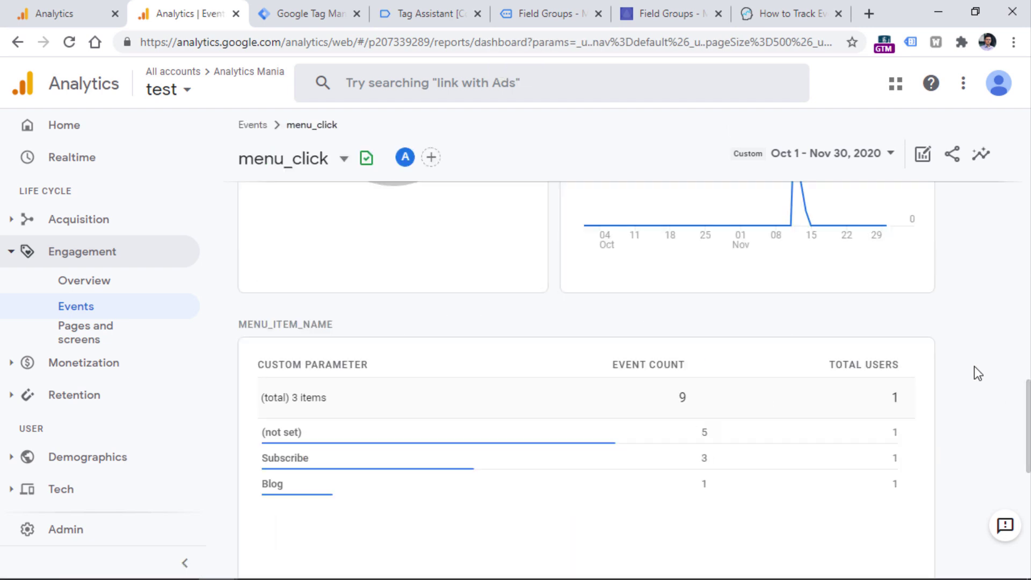
scroll(537, 344, down, 4)
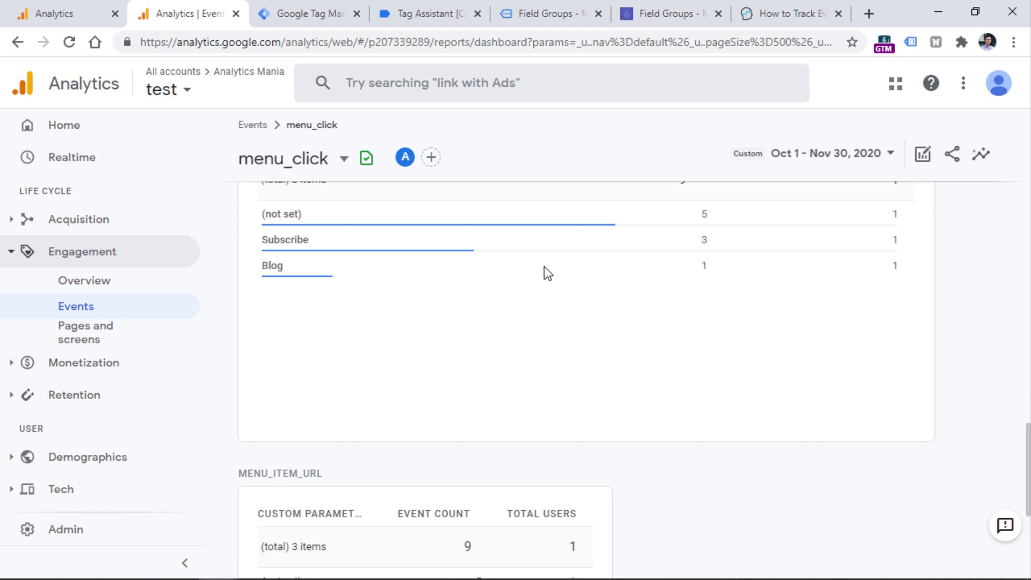
click(757, 12)
drag(1022, 168, 1015, 76)
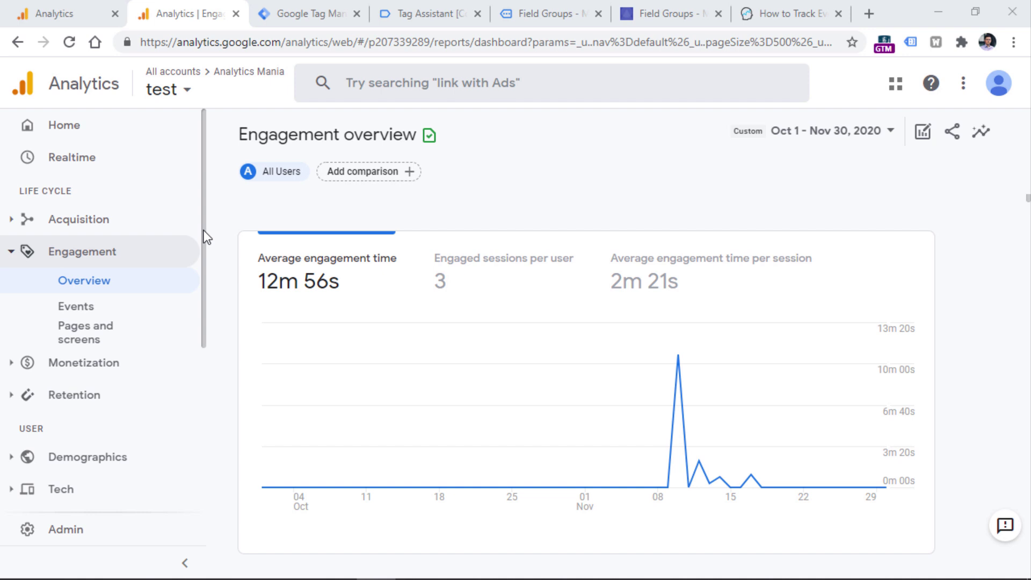
Open User properties in the test property of Google Analytics and start a new user property.
scroll(106, 269, down, 5)
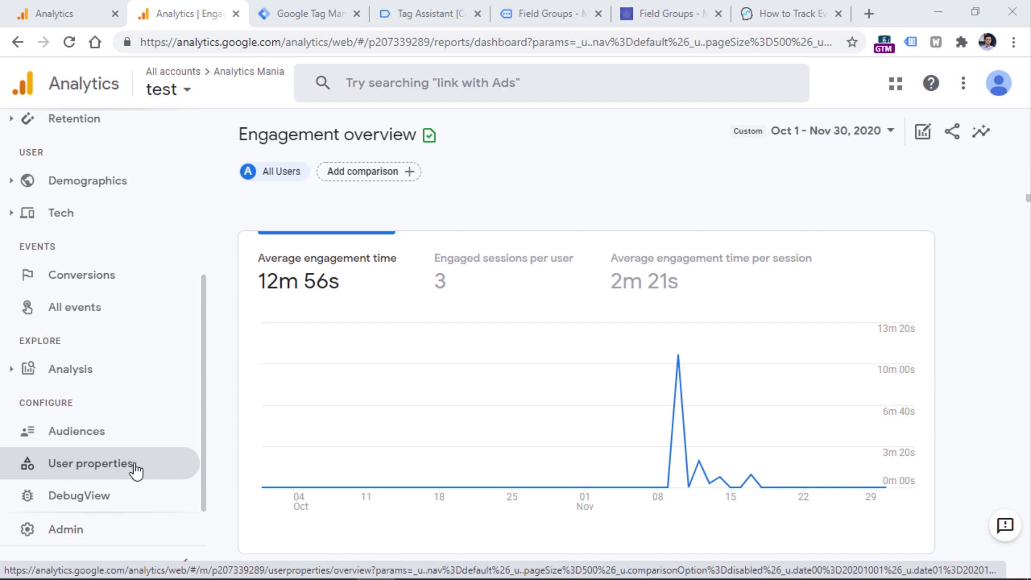
click(82, 468)
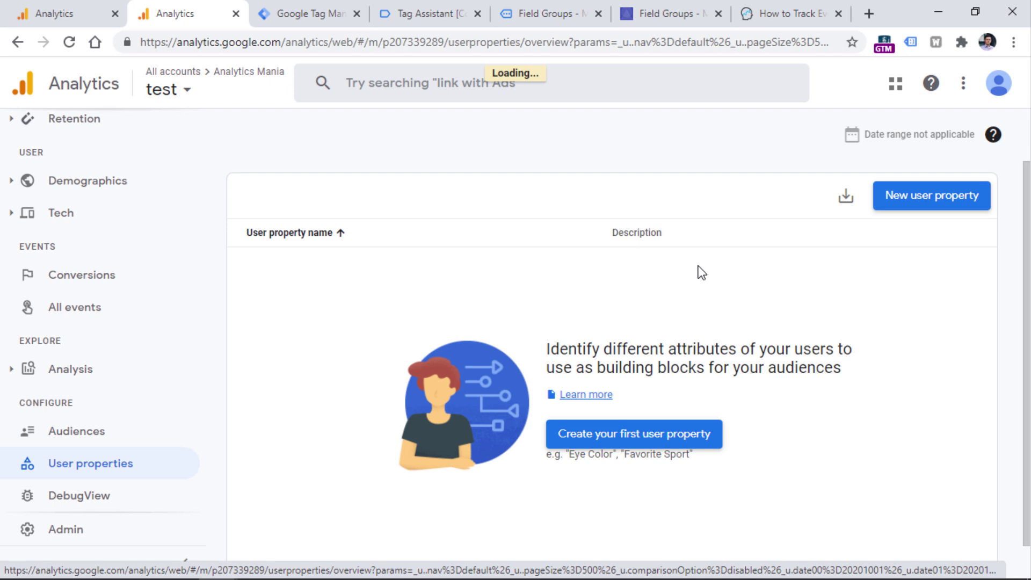
click(938, 204)
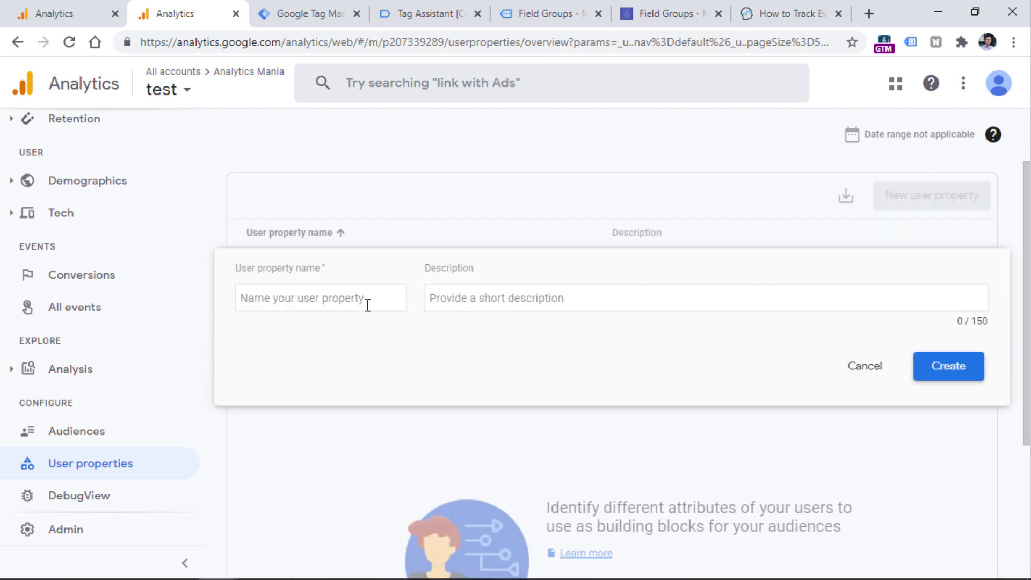
click(313, 298)
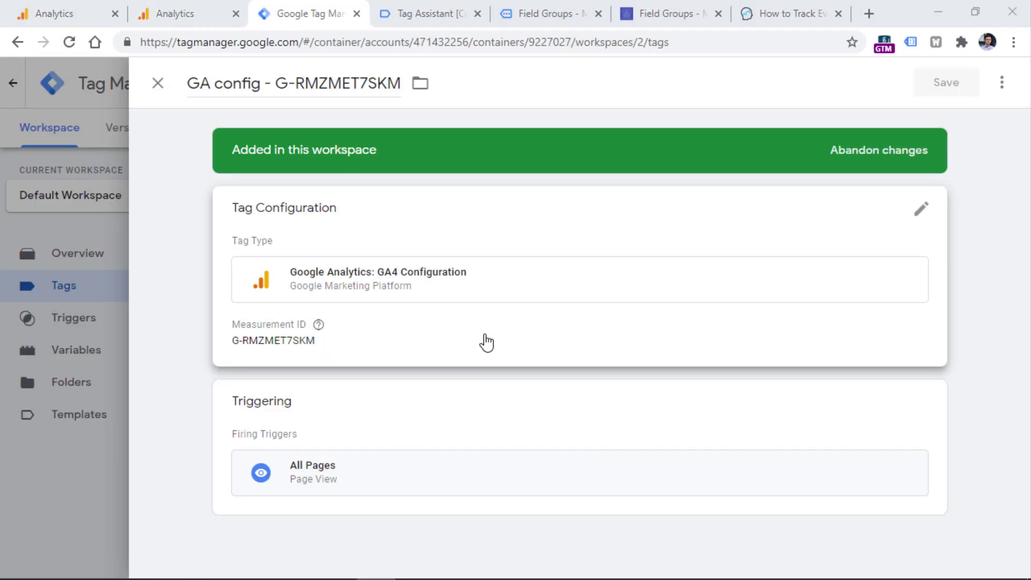
In Google Tag Manager's GA4 Configuration tag, add a field to set named pricing_plan with the value {{dlv - pricingPlan}}.
scroll(429, 322, down, 1)
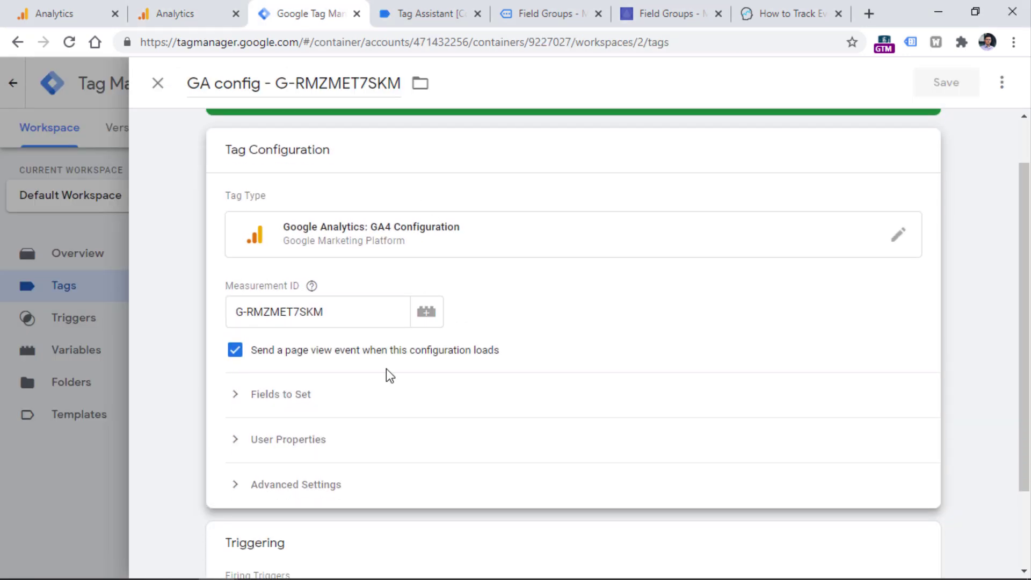
click(285, 400)
click(304, 448)
scroll(306, 440, down, 1)
click(305, 409)
text(price_plan)
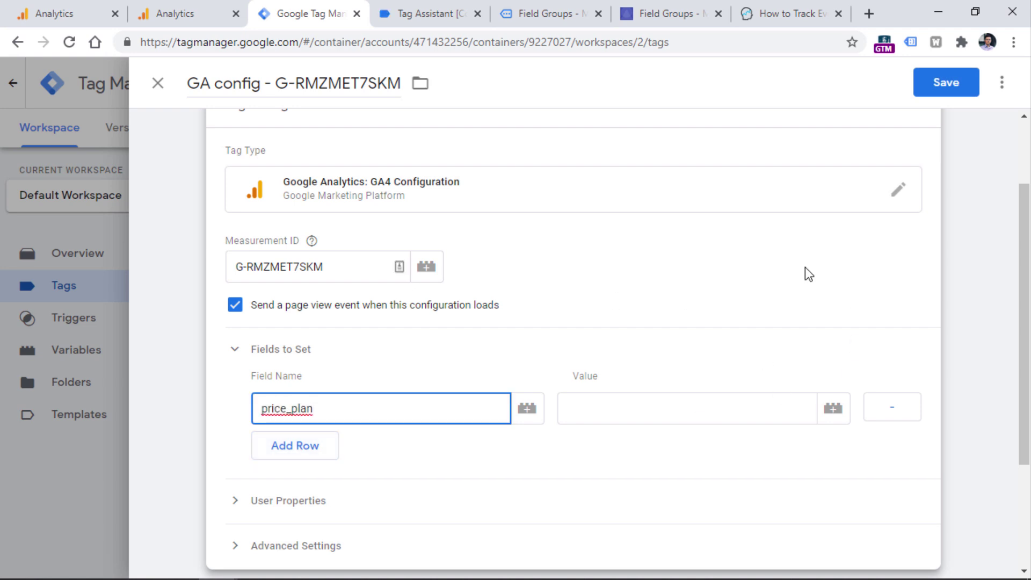
click(677, 404)
text({{)
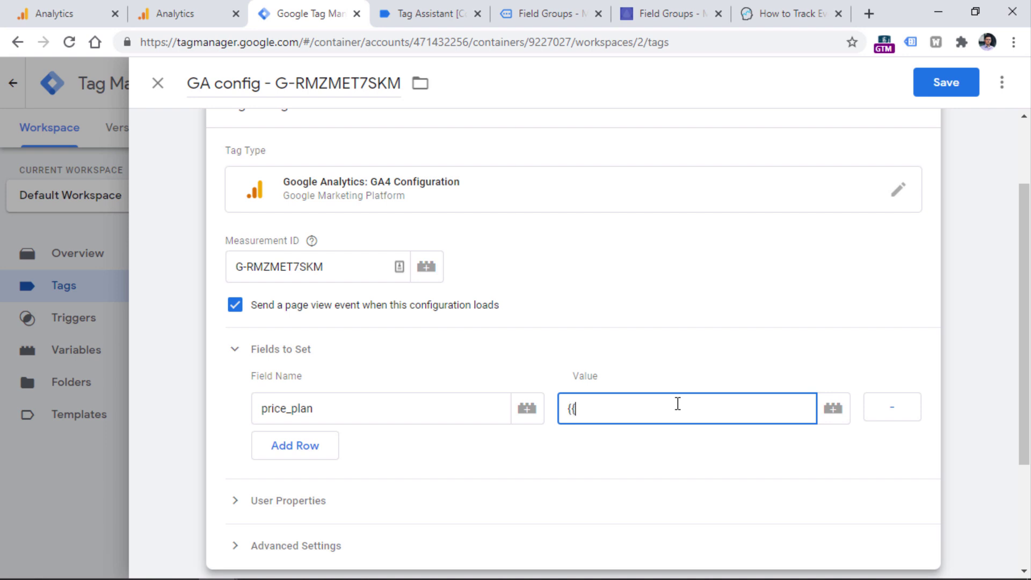
text(dlv - pricingPlan)
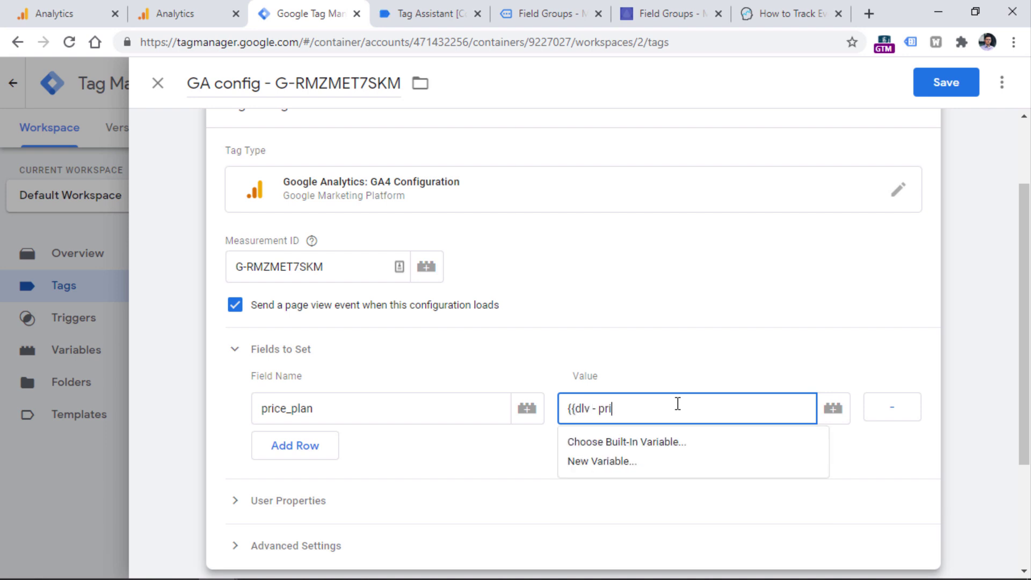
text(})
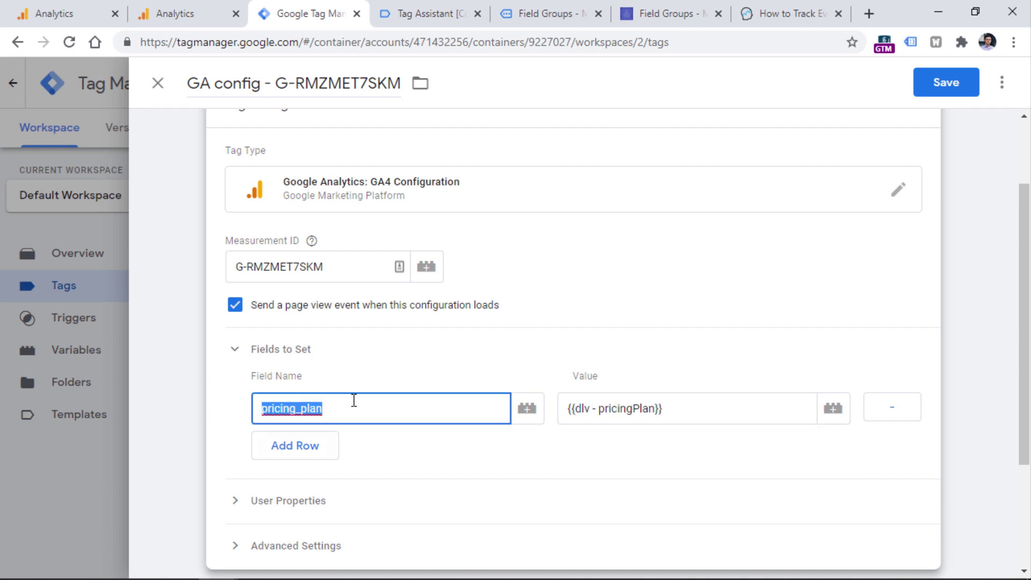
Copy the field name pricing_plan, enter it as the user property name in Google Analytics, and create the property.
right_click(294, 410)
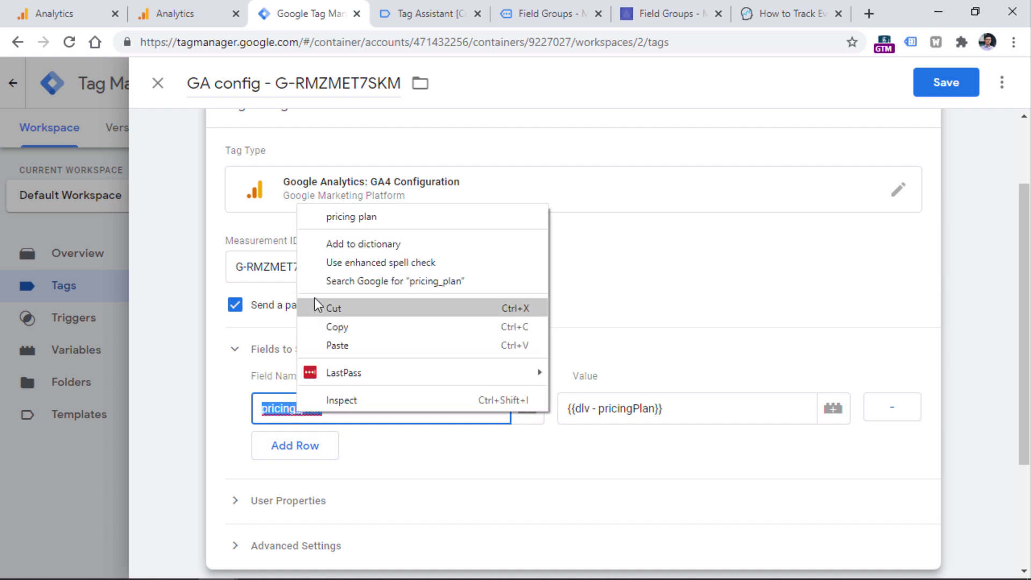
click(330, 329)
click(161, 14)
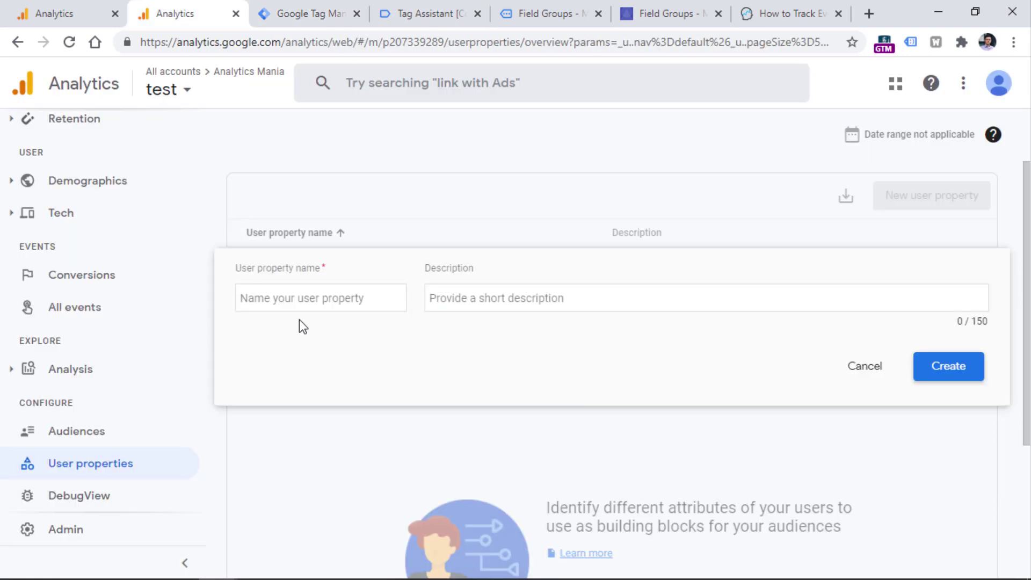
right_click(330, 299)
click(371, 421)
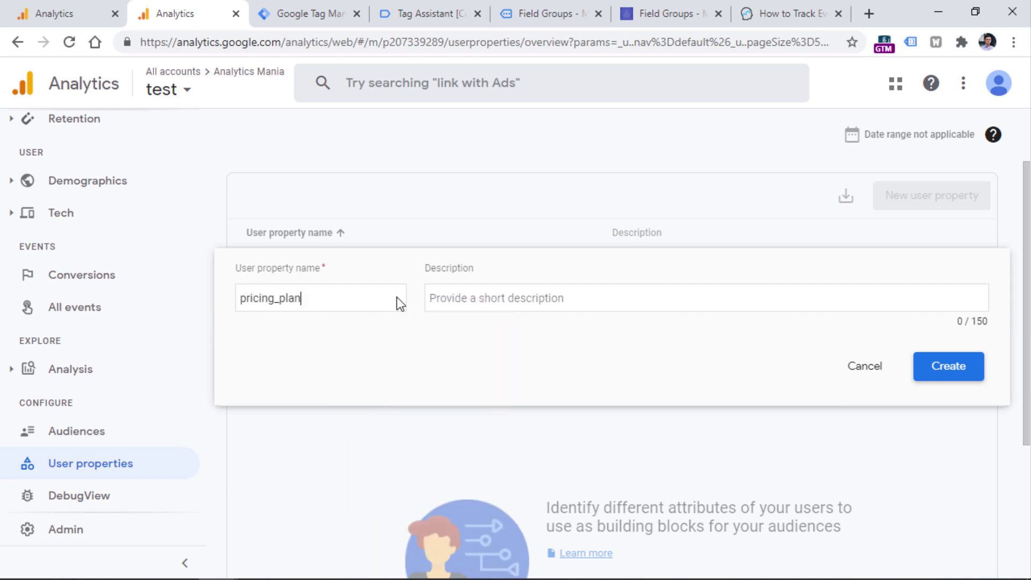
click(960, 373)
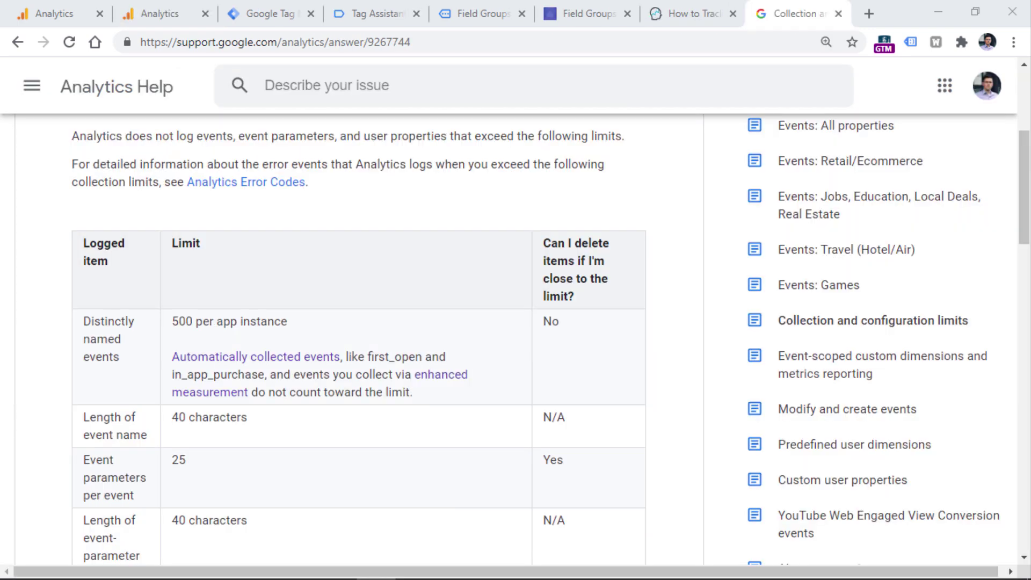
Examine the introduction of the Collection and configuration limits article in Analytics Help.
scroll(637, 446, up, 5)
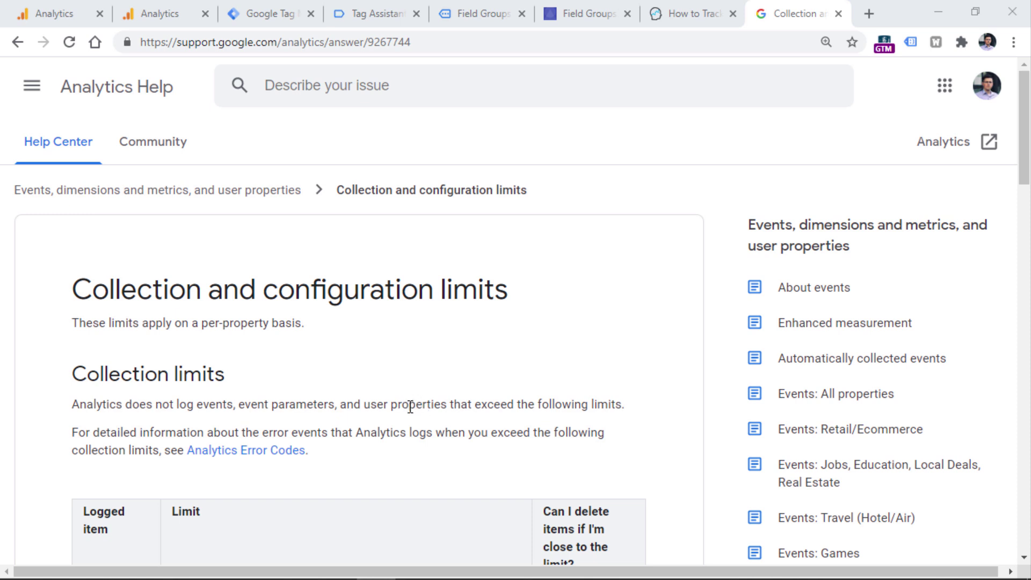
Examine the per-property limits for registered user properties and text parameters in the configured items table of the limits article.
scroll(409, 381, down, 15)
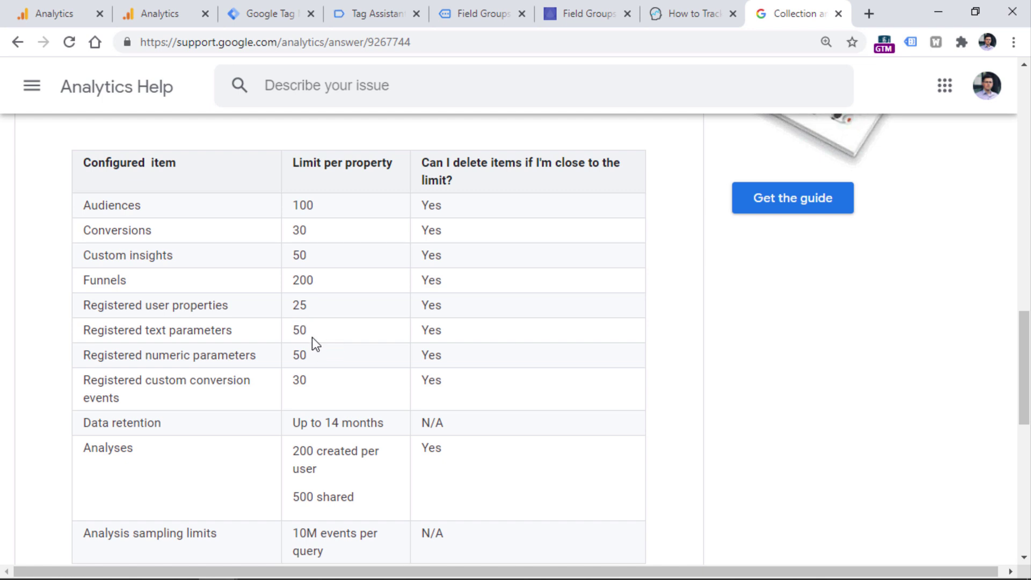
double_click(308, 330)
double_click(311, 311)
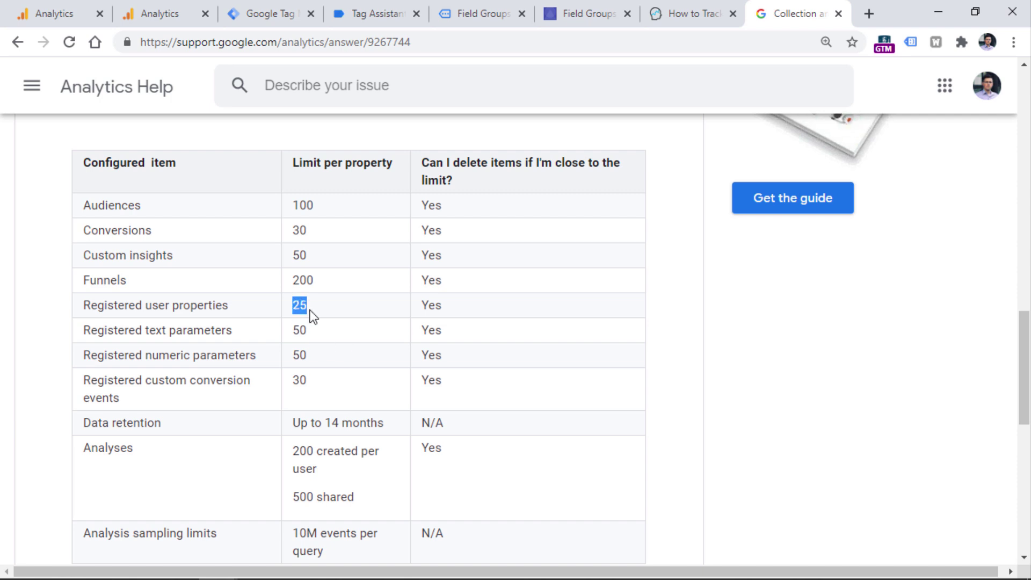
click(220, 304)
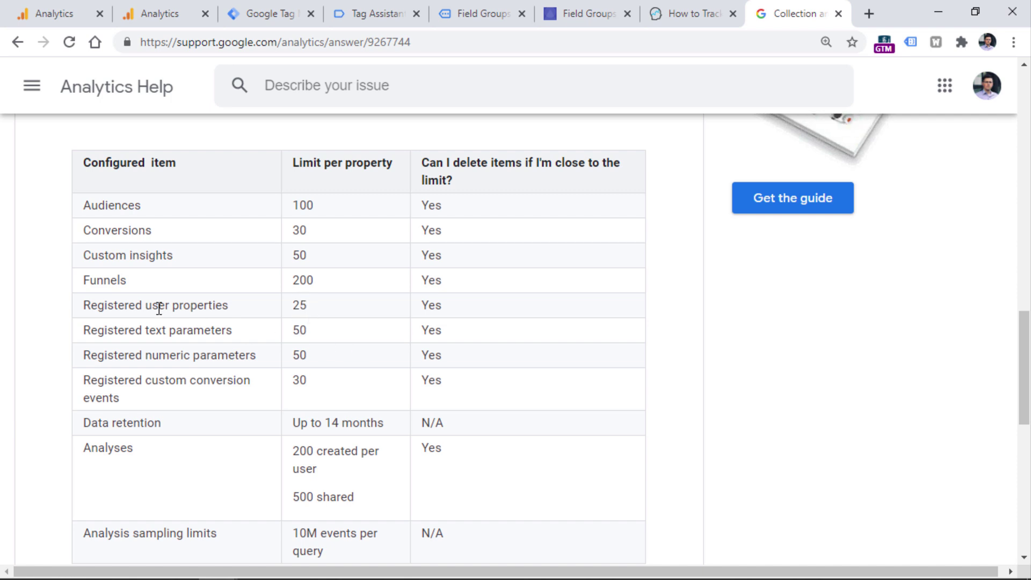
double_click(307, 309)
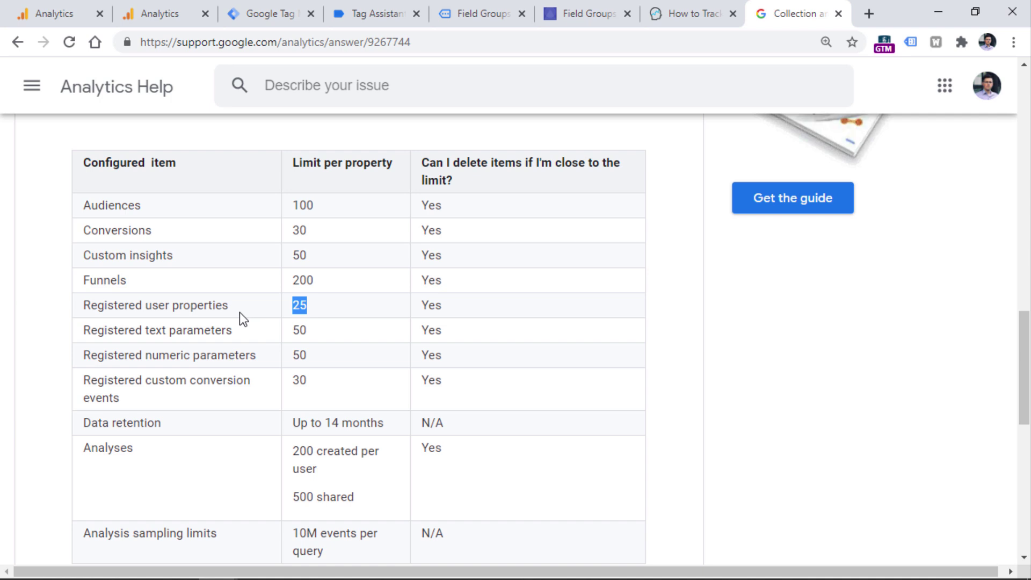
drag(233, 307, 143, 306)
click(152, 312)
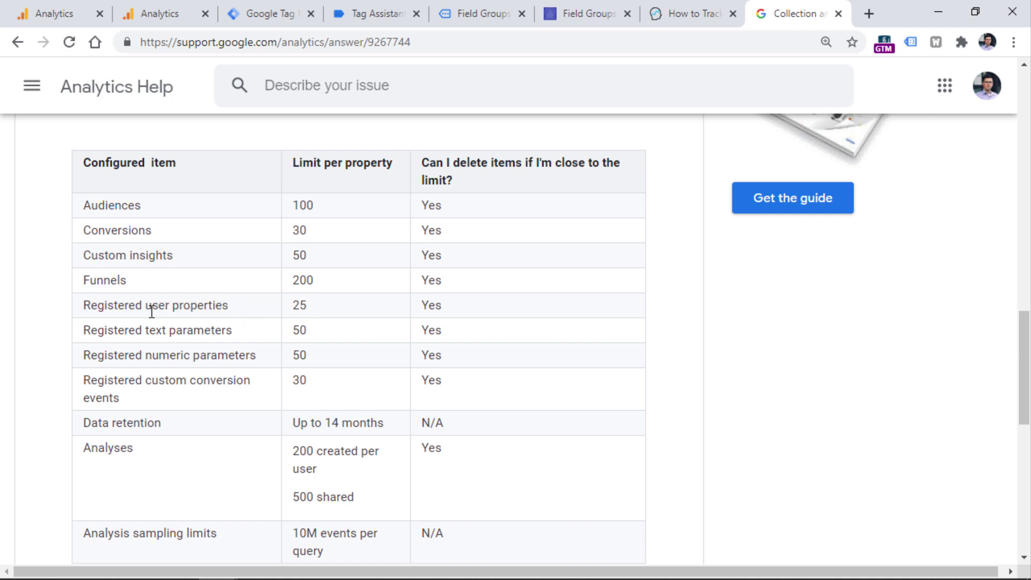
mouse_move(696, 301)
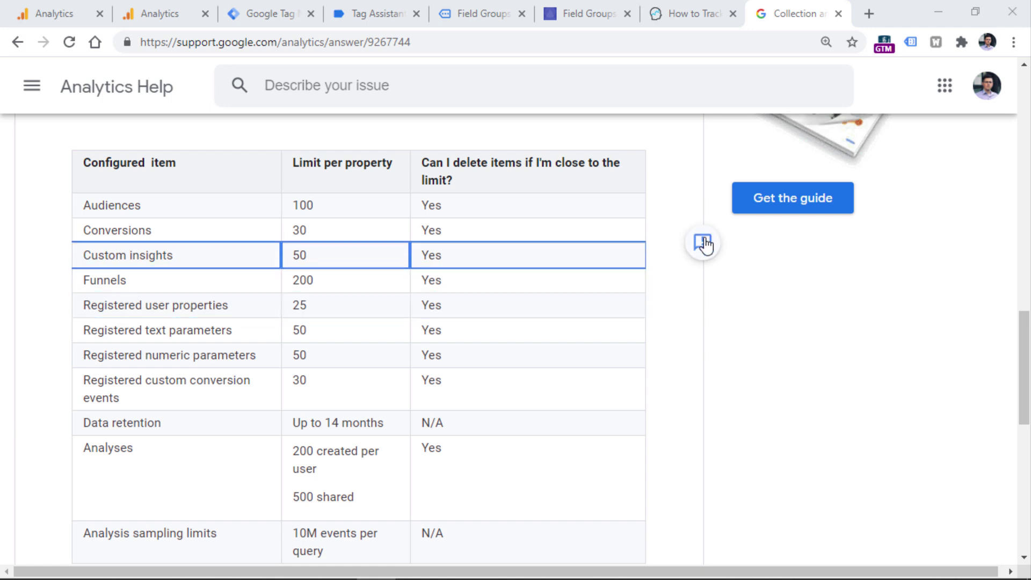
scroll(703, 244, up, 10)
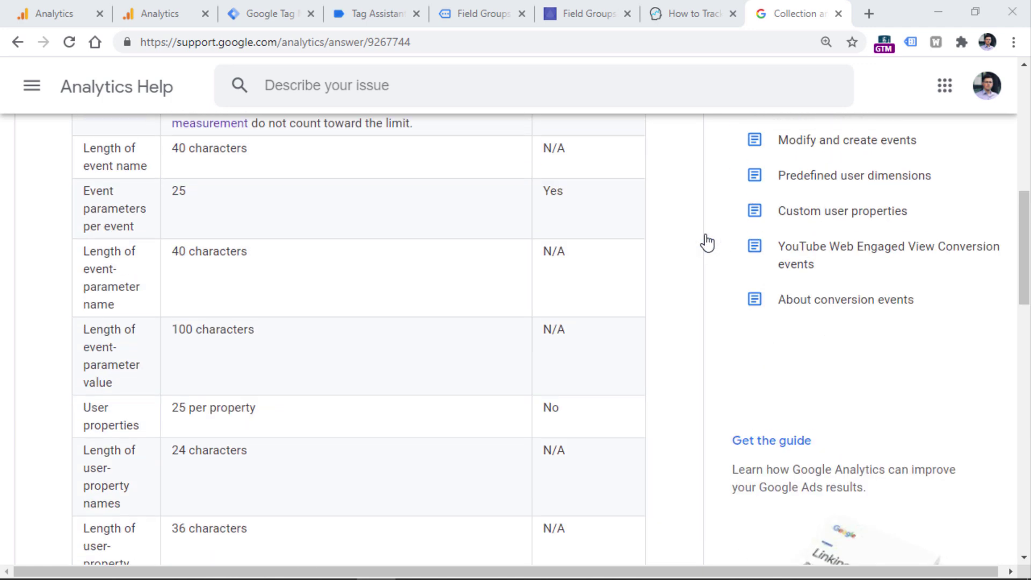